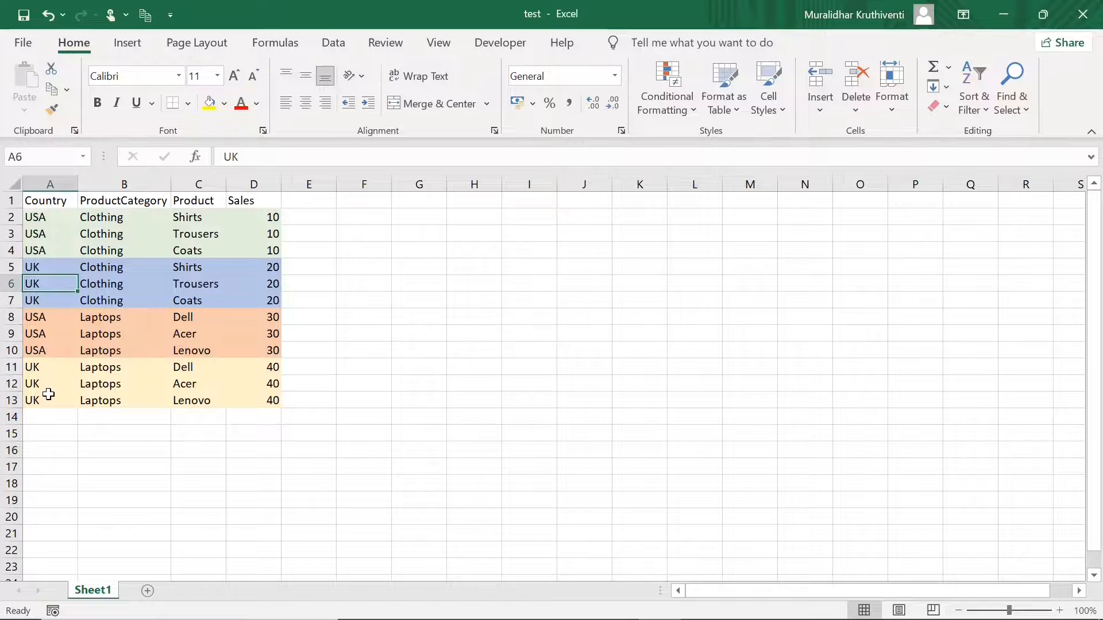
Examine the product categories and products for each country group in the sales table
{"action": "left_click", "coordinate": [117, 237]}
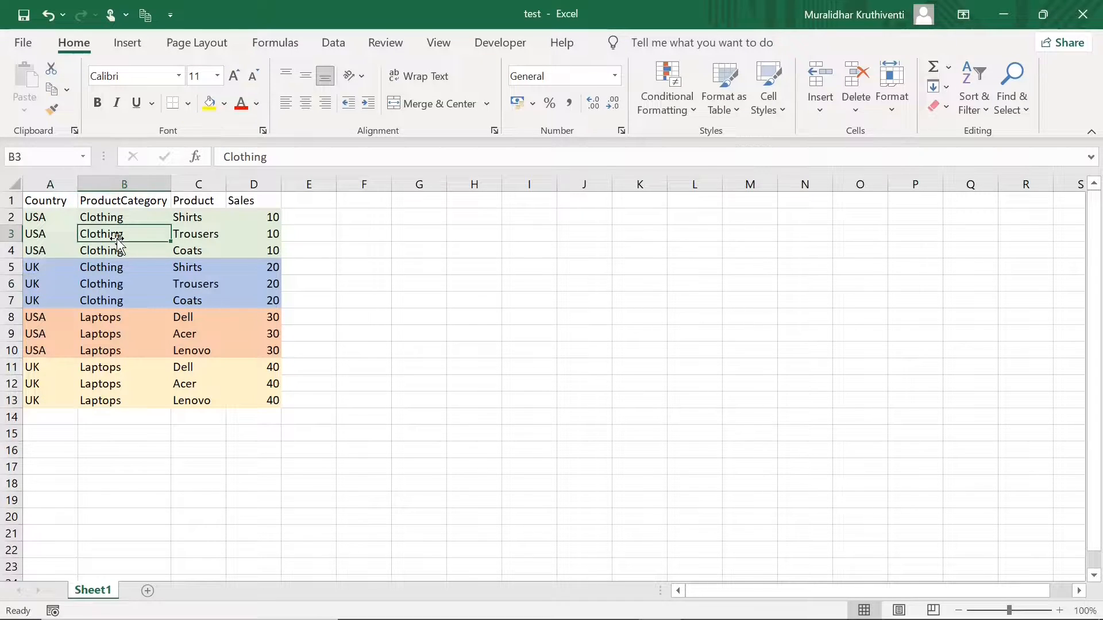
{"action": "left_click", "coordinate": [114, 334]}
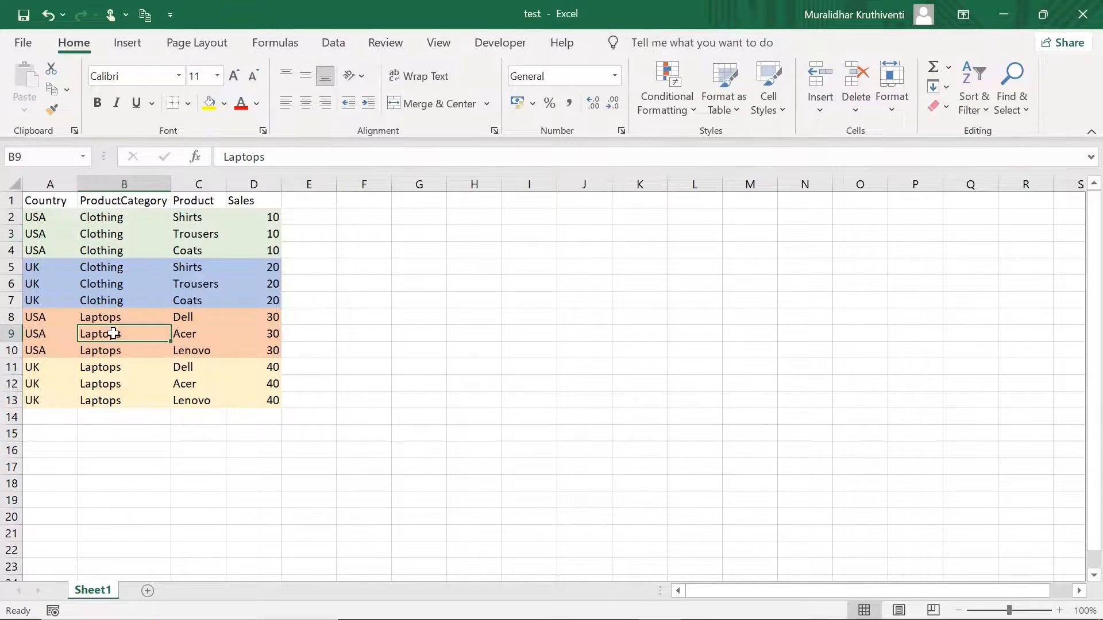
{"action": "left_click", "coordinate": [114, 384]}
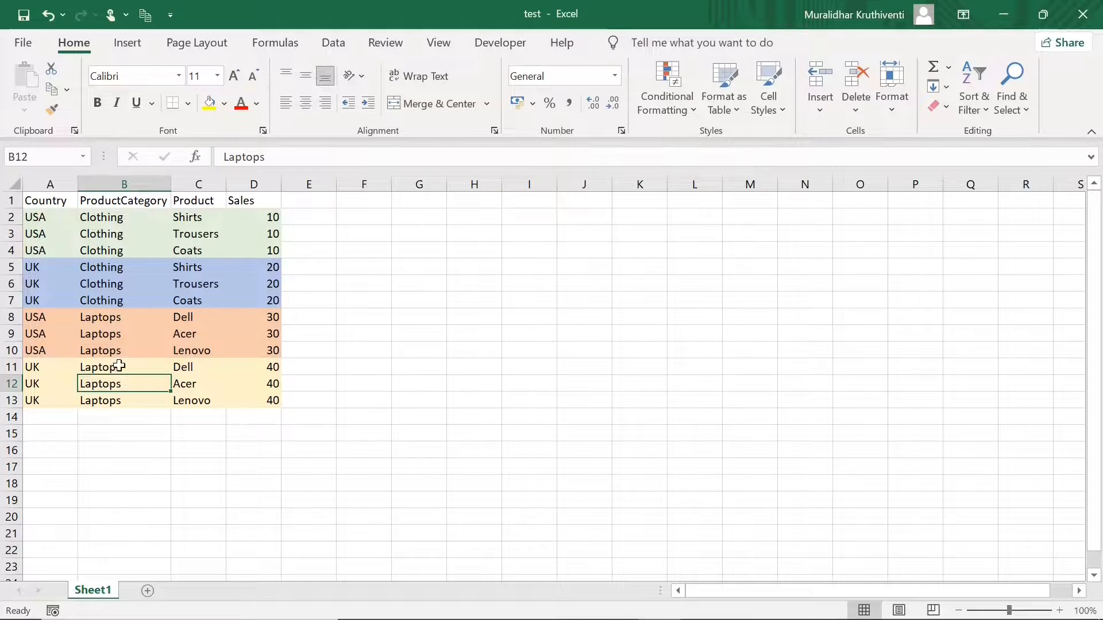
{"action": "left_click", "coordinate": [203, 222]}
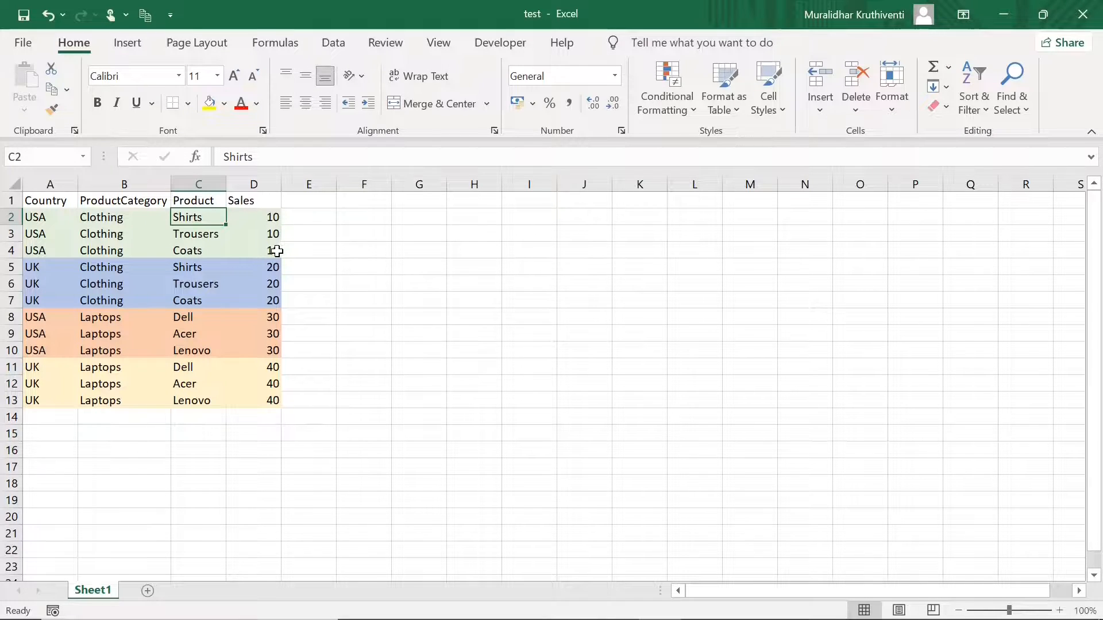
{"action": "left_click", "coordinate": [198, 283]}
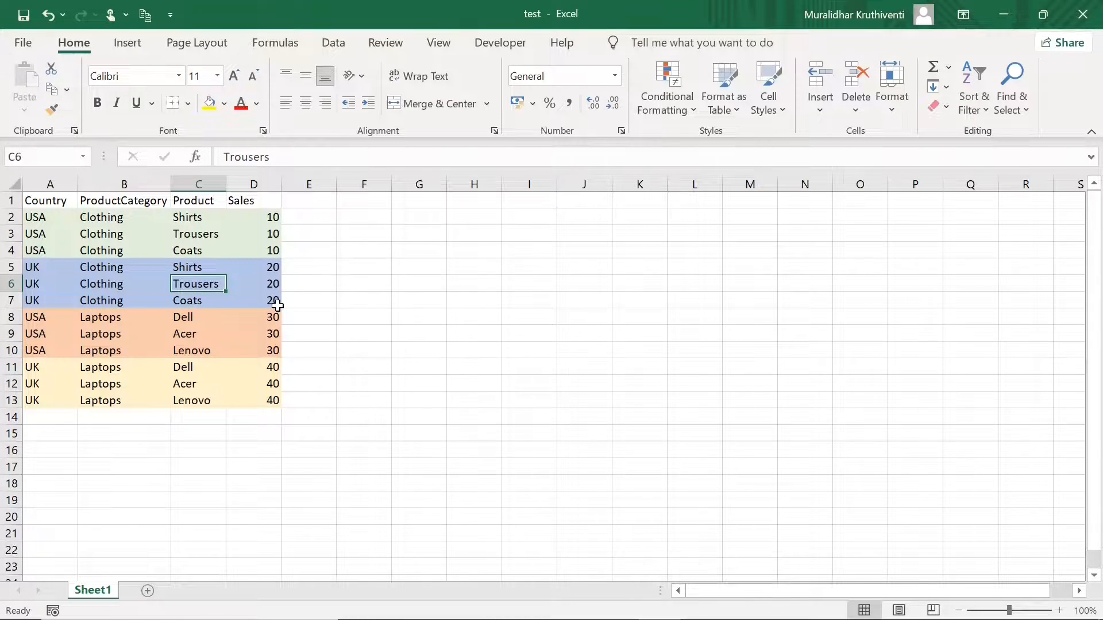
{"action": "left_click", "coordinate": [189, 323]}
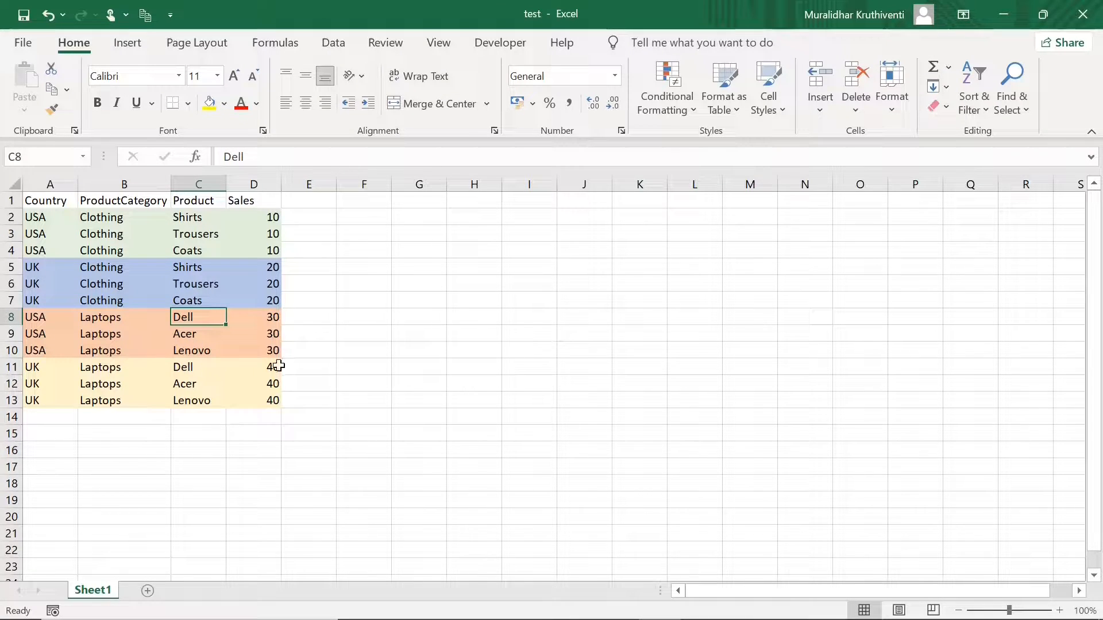
{"action": "left_click", "coordinate": [190, 379]}
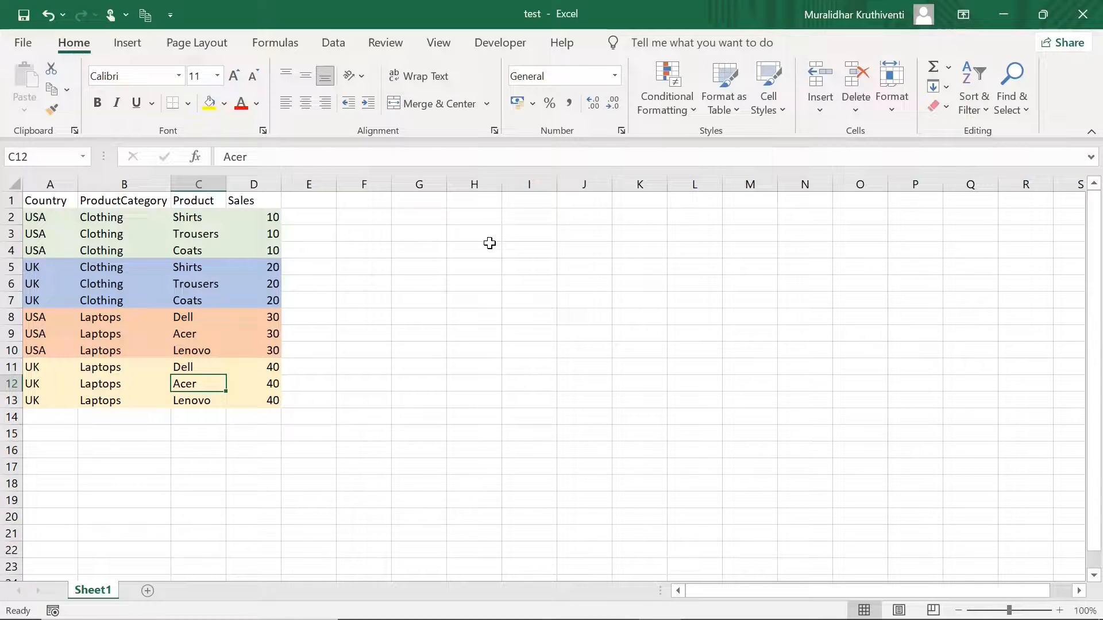
Set up an Advanced Filter that copies to another location, using the Country column A1:A13 as the list range
{"action": "left_click", "coordinate": [519, 253]}
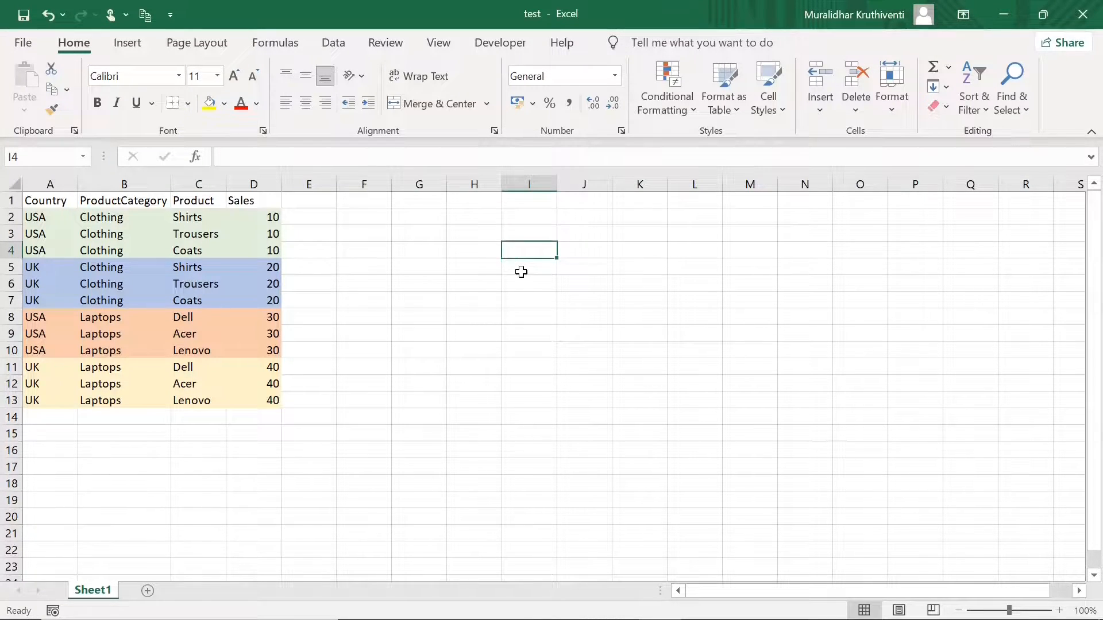
{"action": "left_click", "coordinate": [333, 44]}
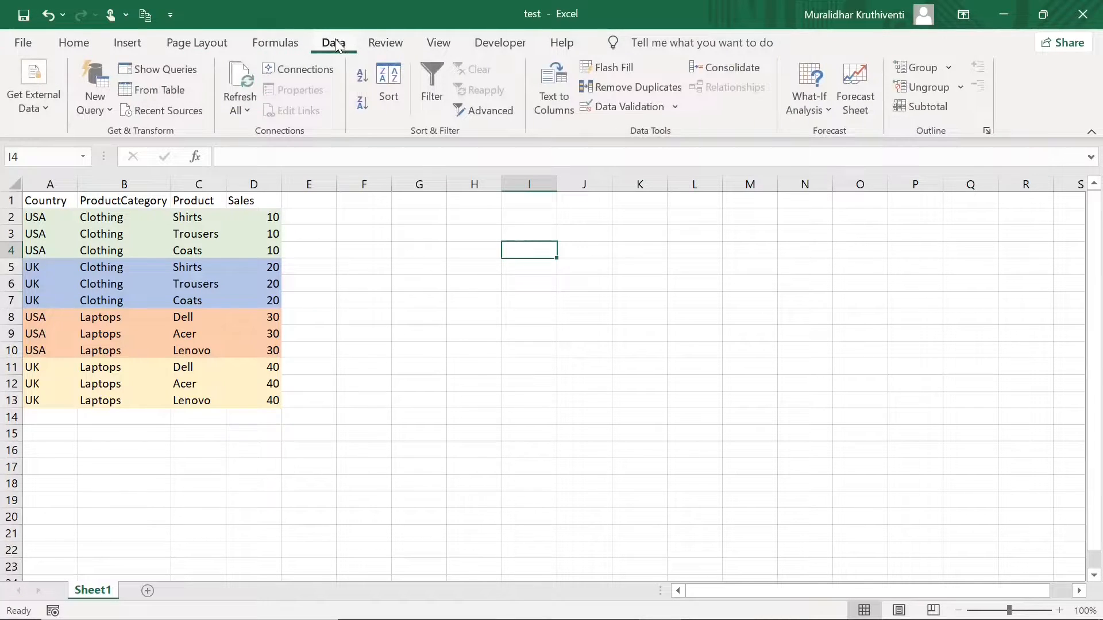
{"action": "left_click", "coordinate": [494, 113]}
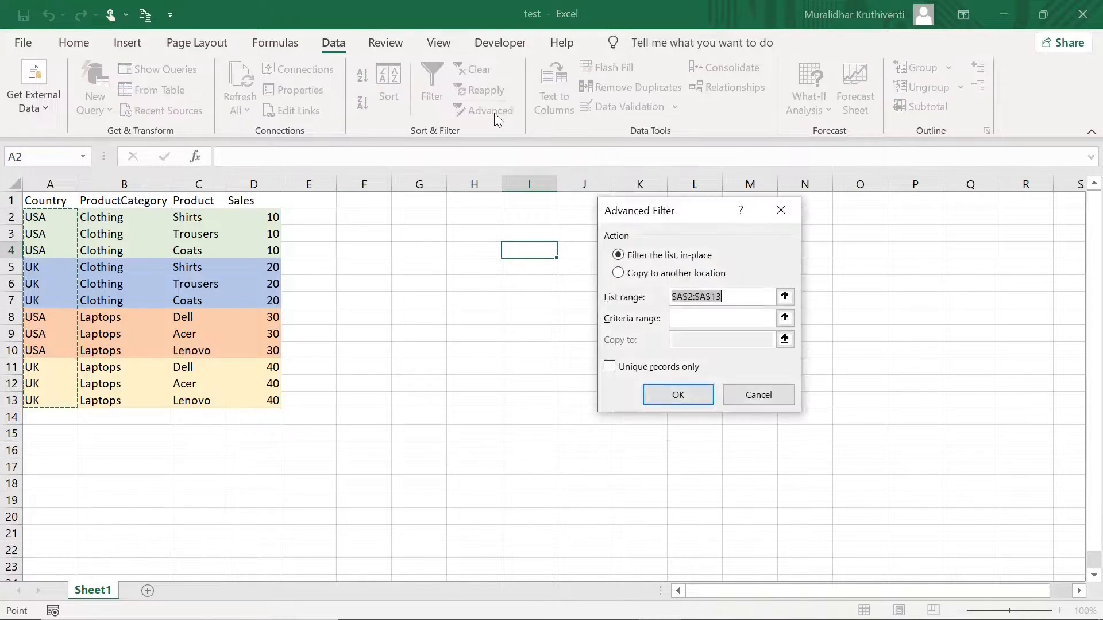
{"action": "left_click", "coordinate": [620, 274]}
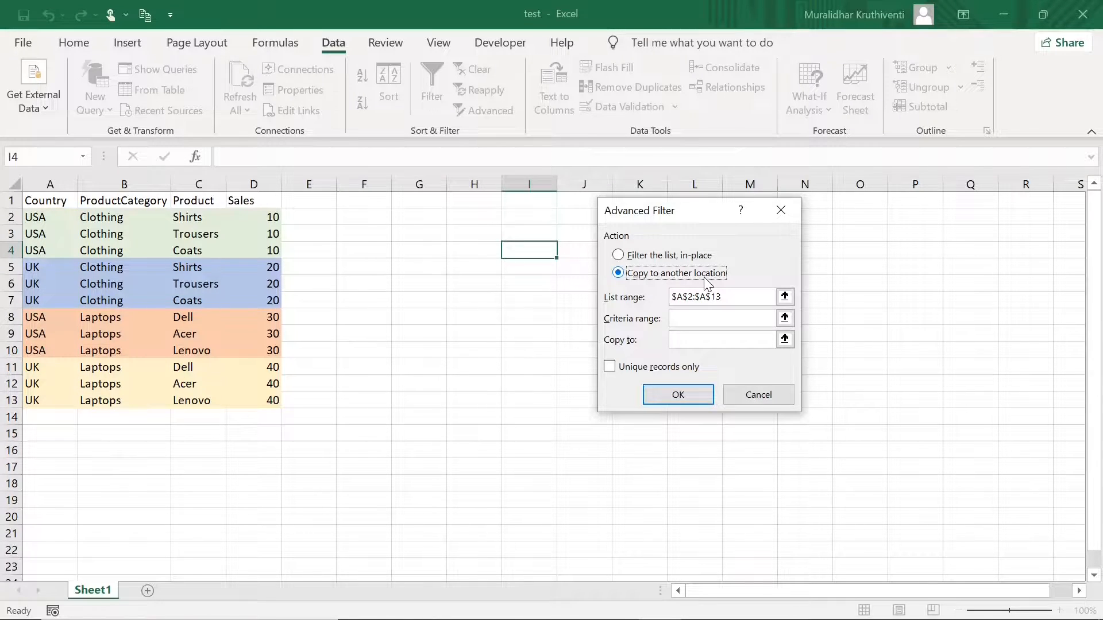
{"action": "left_click_drag", "start_coordinate": [769, 296], "coordinate": [638, 297]}
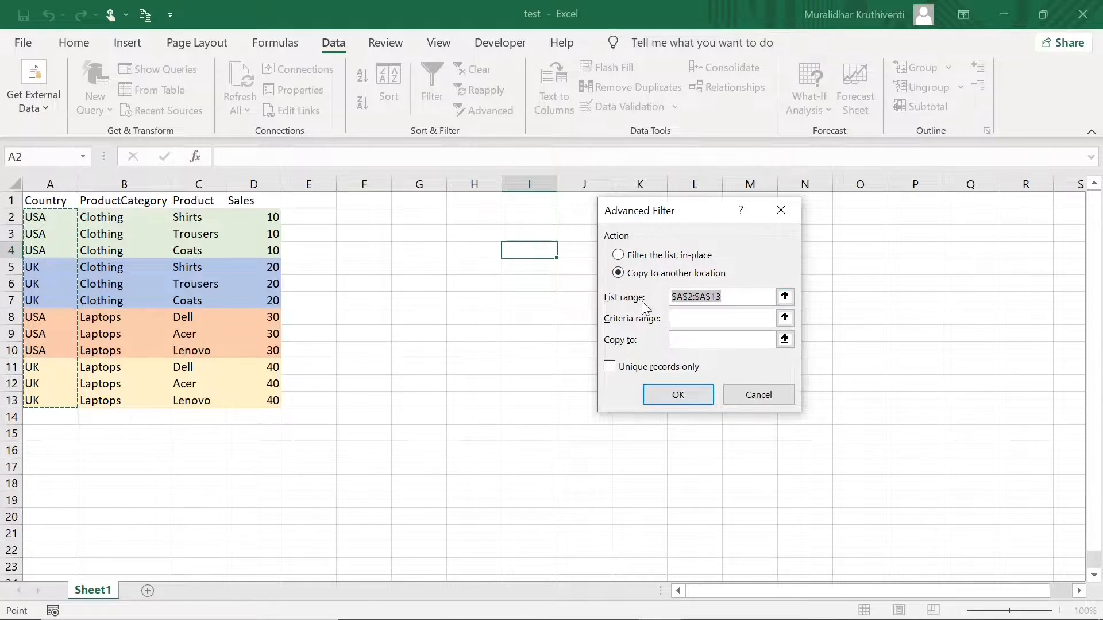
{"action": "key", "text": "BackSpace"}
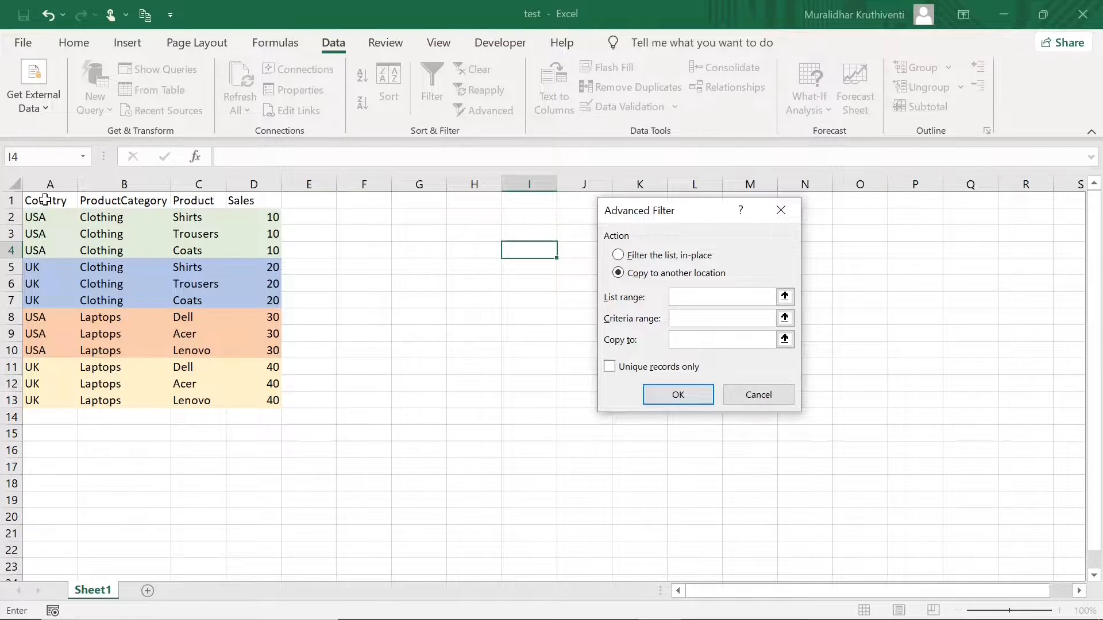
{"action": "left_click_drag", "start_coordinate": [45, 200], "coordinate": [46, 400]}
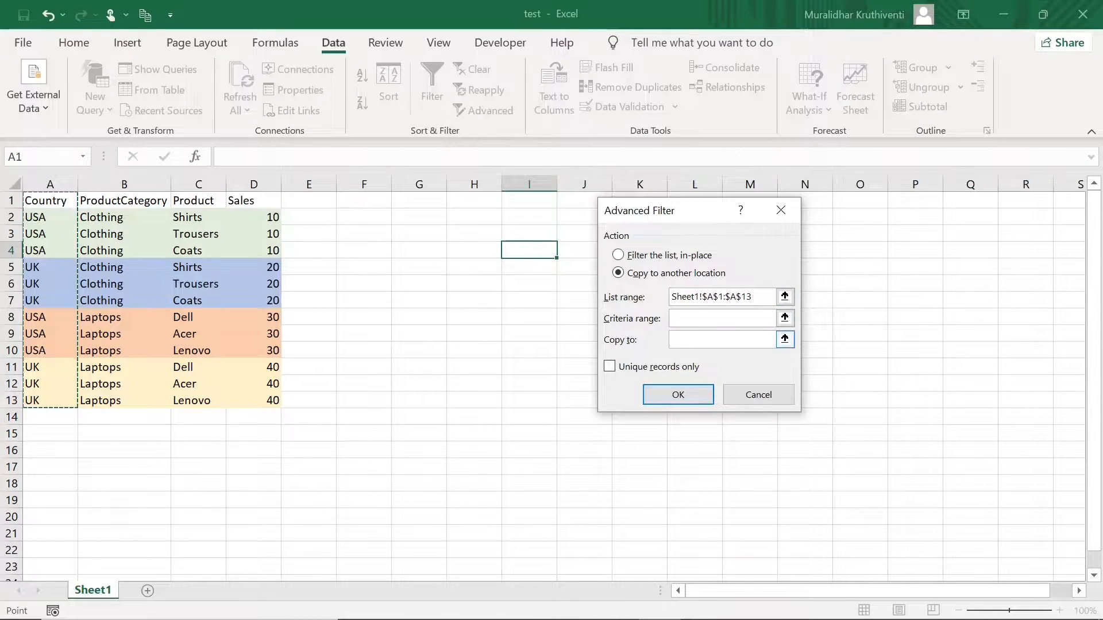
Set the filter's copy destination to I4, restrict it to unique records only, and run it
{"action": "left_click", "coordinate": [686, 340]}
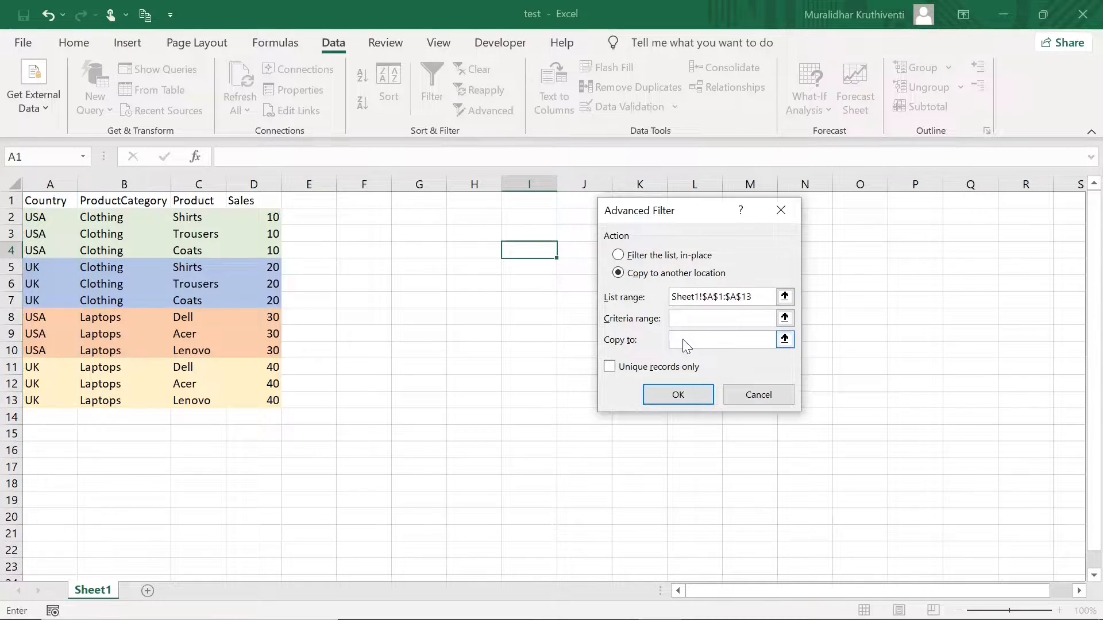
{"action": "left_click", "coordinate": [547, 250]}
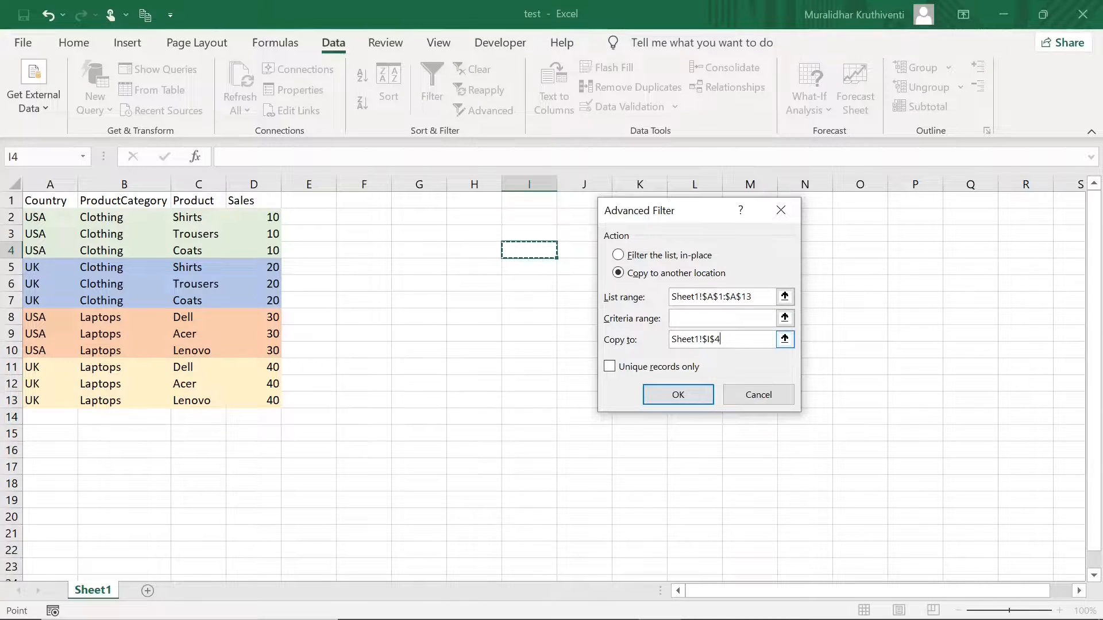
{"action": "left_click", "coordinate": [612, 371]}
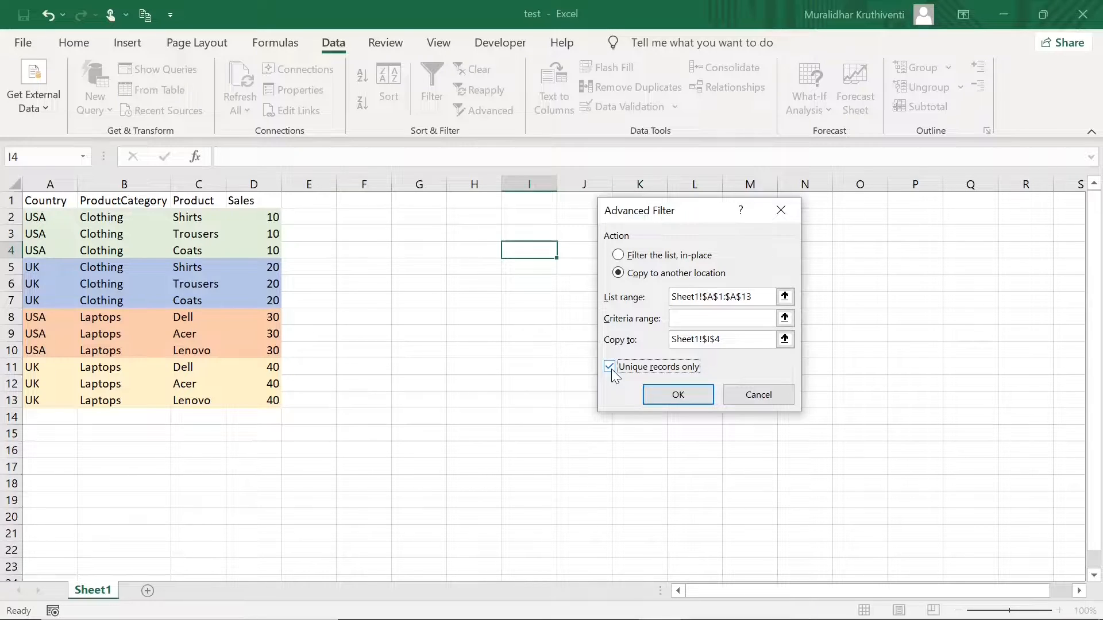
{"action": "left_click", "coordinate": [678, 396]}
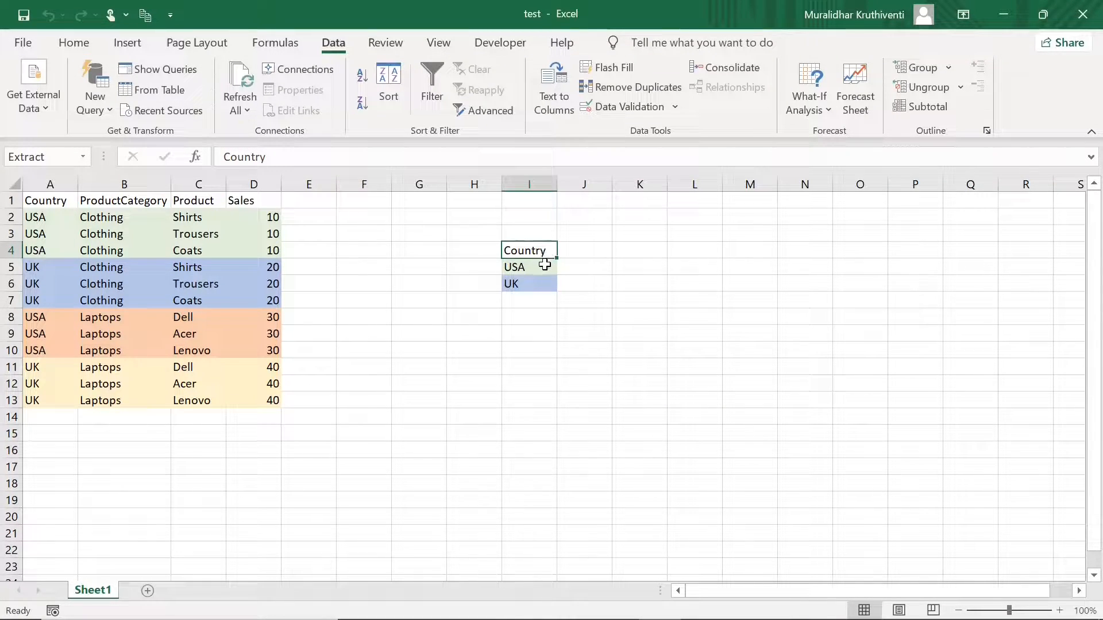
Set up another Advanced Filter that copies to another location, using the ProductCategory column B1:B13 as the list range
{"action": "left_click", "coordinate": [586, 249]}
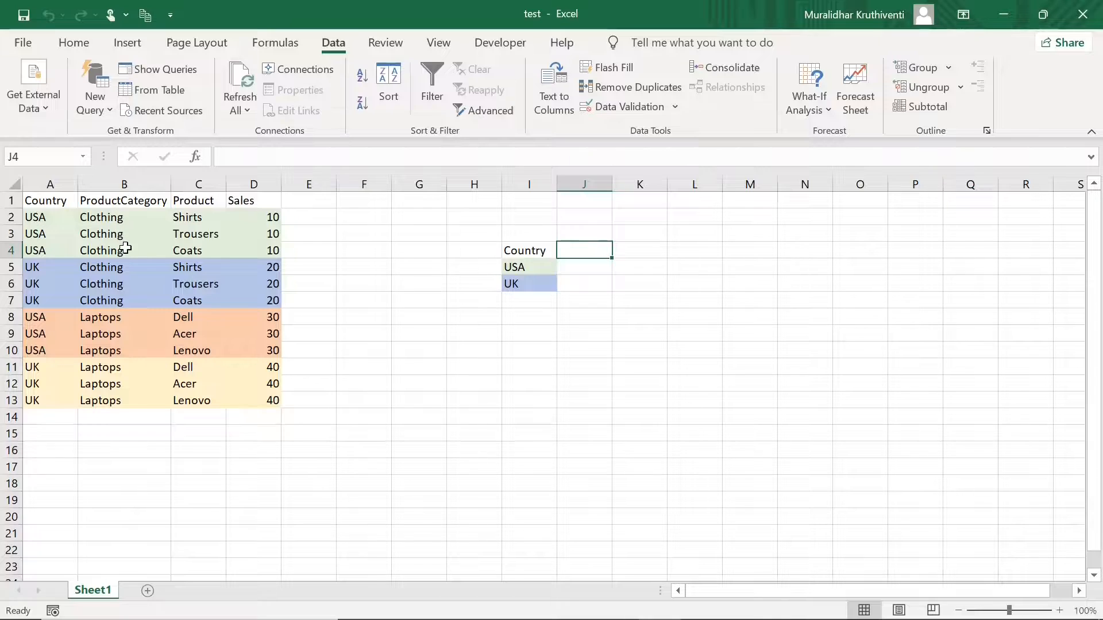
{"action": "left_click", "coordinate": [491, 114]}
{"action": "left_click", "coordinate": [618, 273]}
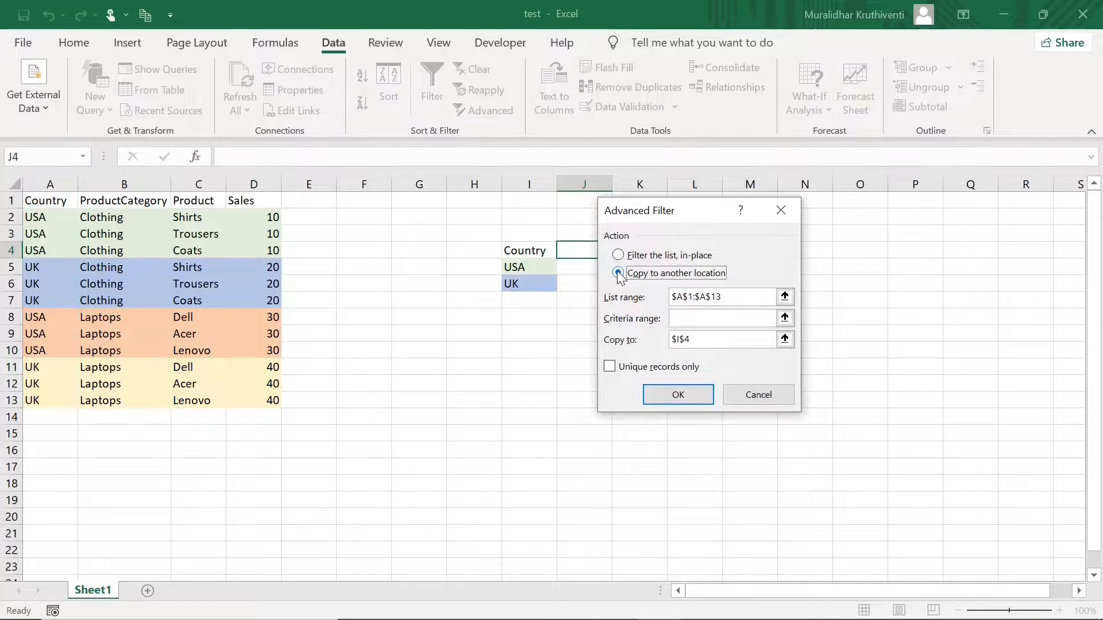
{"action": "key", "text": "Tab"}
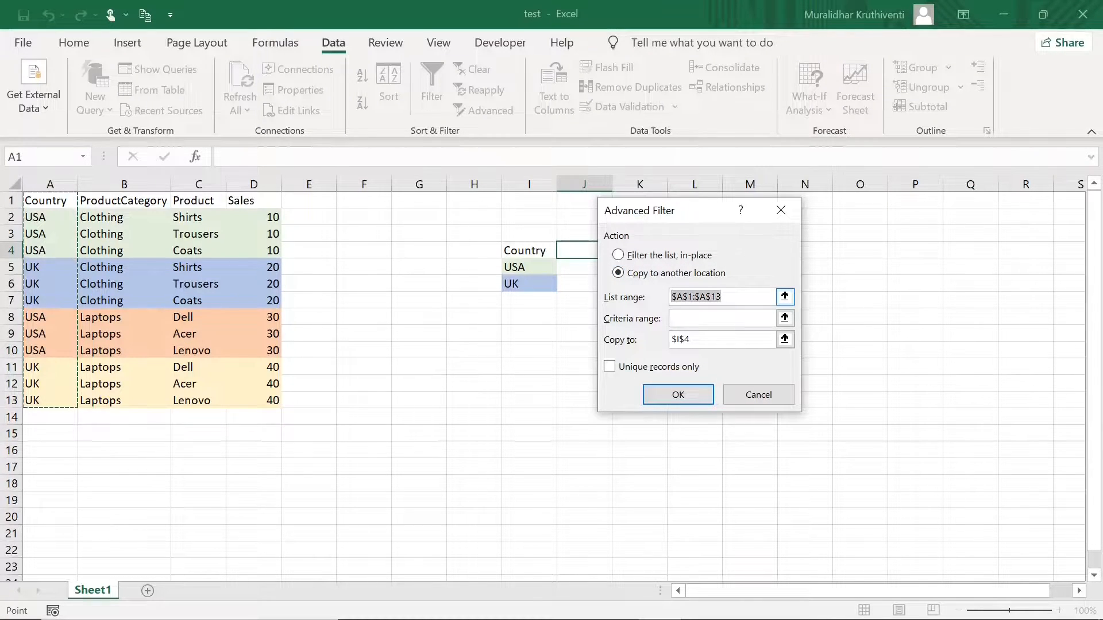
{"action": "key", "text": "BackSpace"}
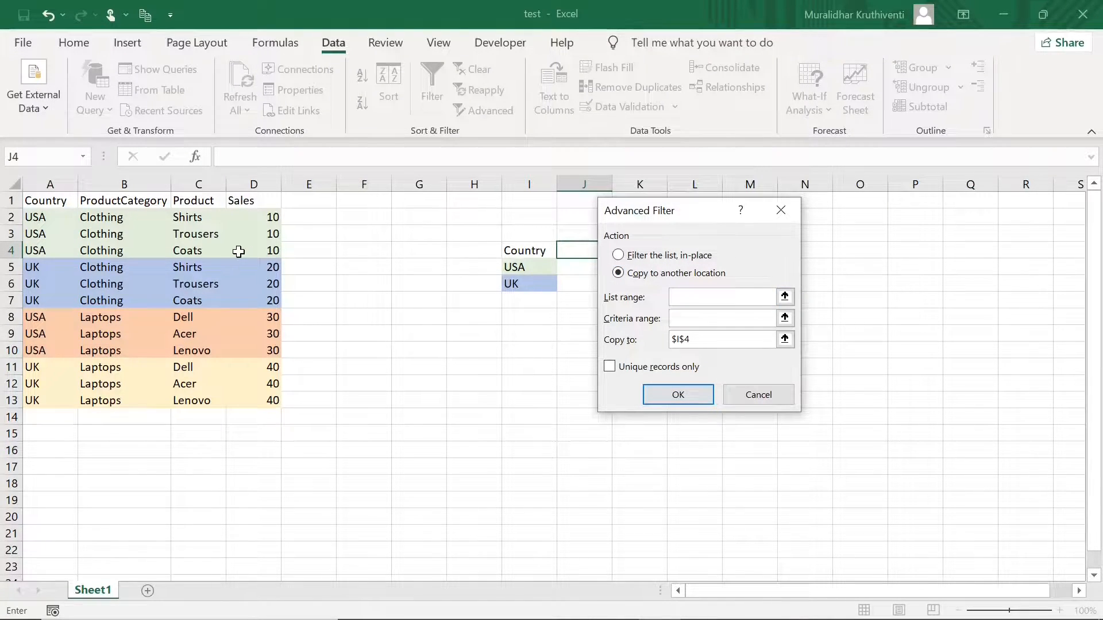
{"action": "left_click_drag", "start_coordinate": [123, 200], "coordinate": [148, 398]}
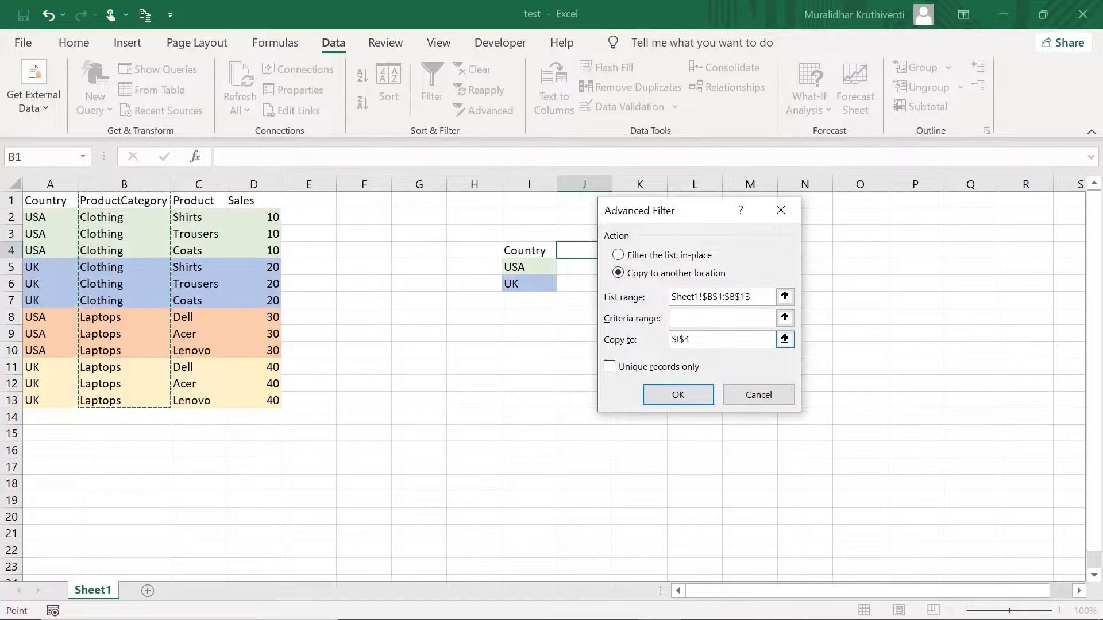
Extract only the unique product categories to J4 and auto-fit the width of column J
{"action": "left_click", "coordinate": [701, 339]}
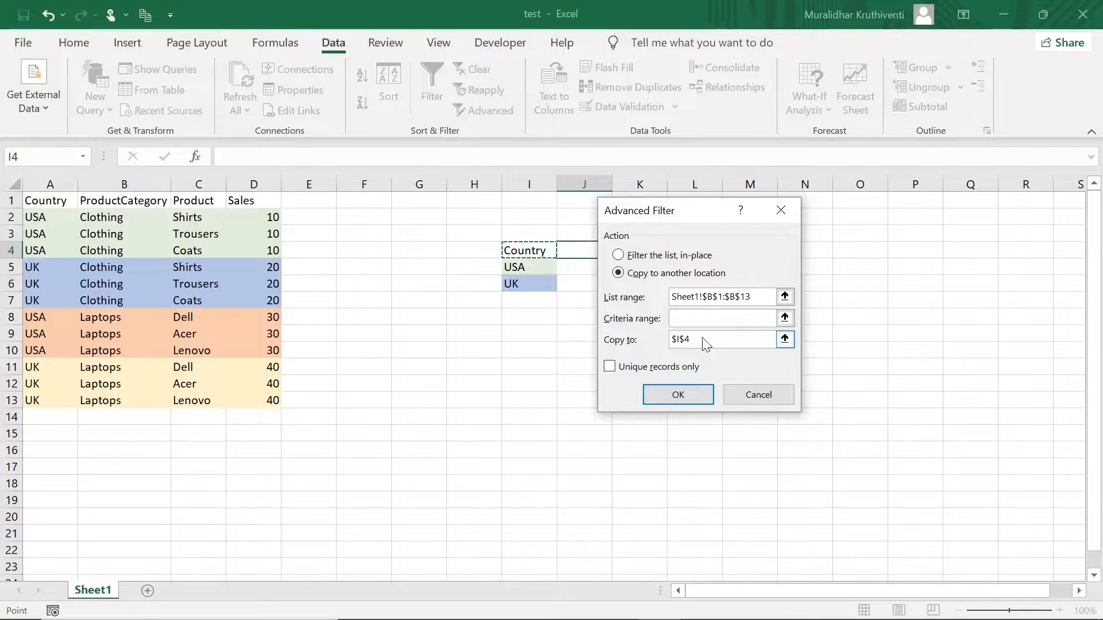
{"action": "left_click_drag", "start_coordinate": [702, 339], "coordinate": [674, 341]}
{"action": "key", "text": "BackSpace"}
{"action": "left_click", "coordinate": [582, 248]}
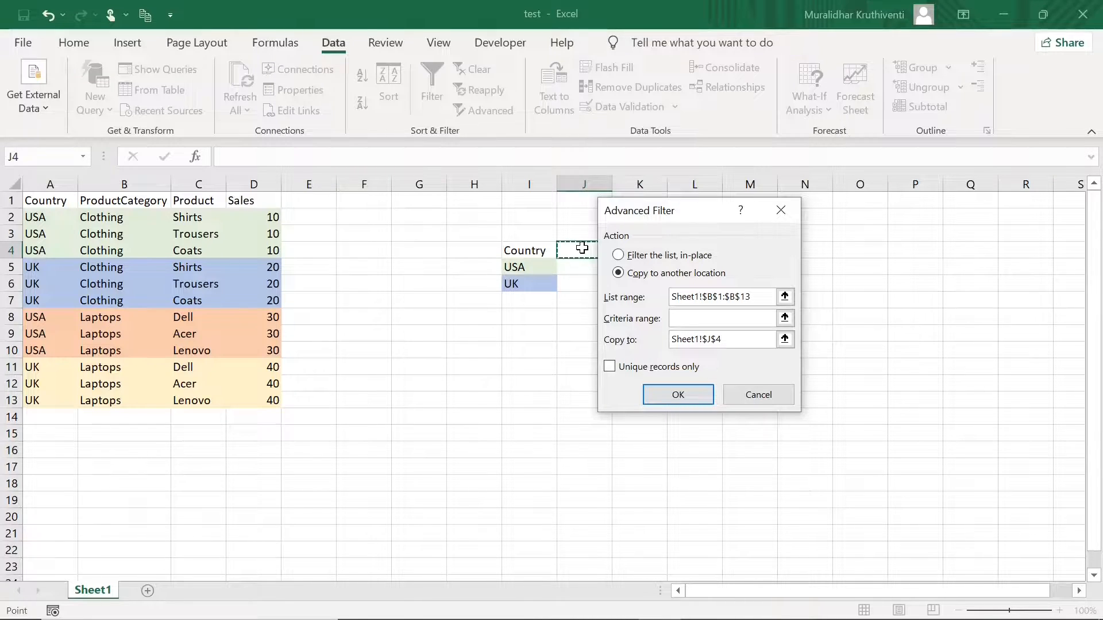
{"action": "left_click_drag", "start_coordinate": [643, 213], "coordinate": [690, 221]}
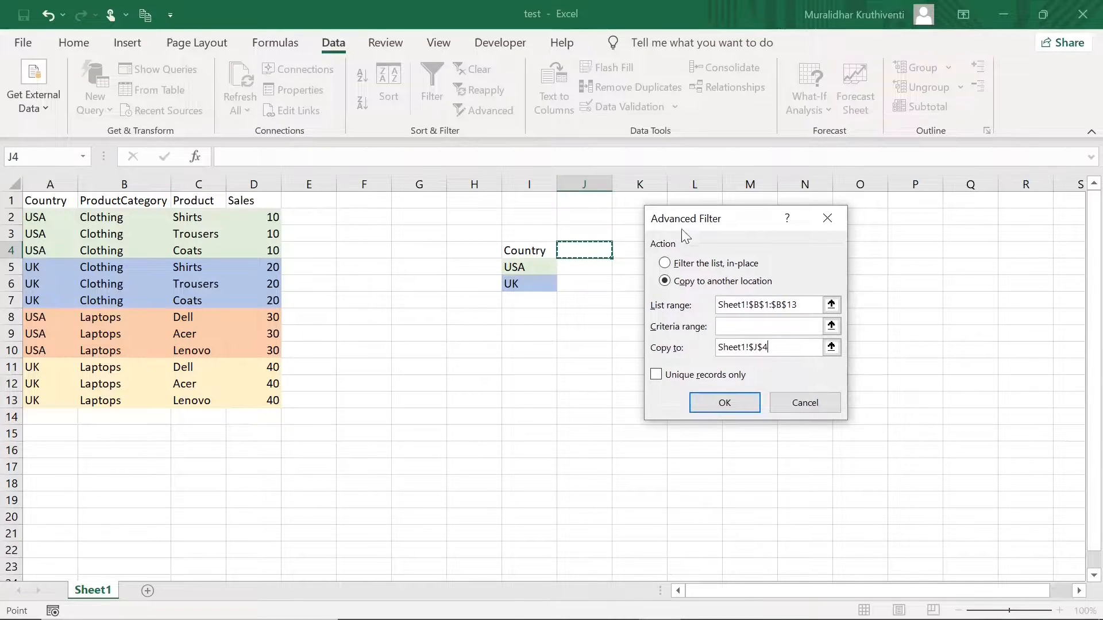
{"action": "left_click", "coordinate": [654, 377]}
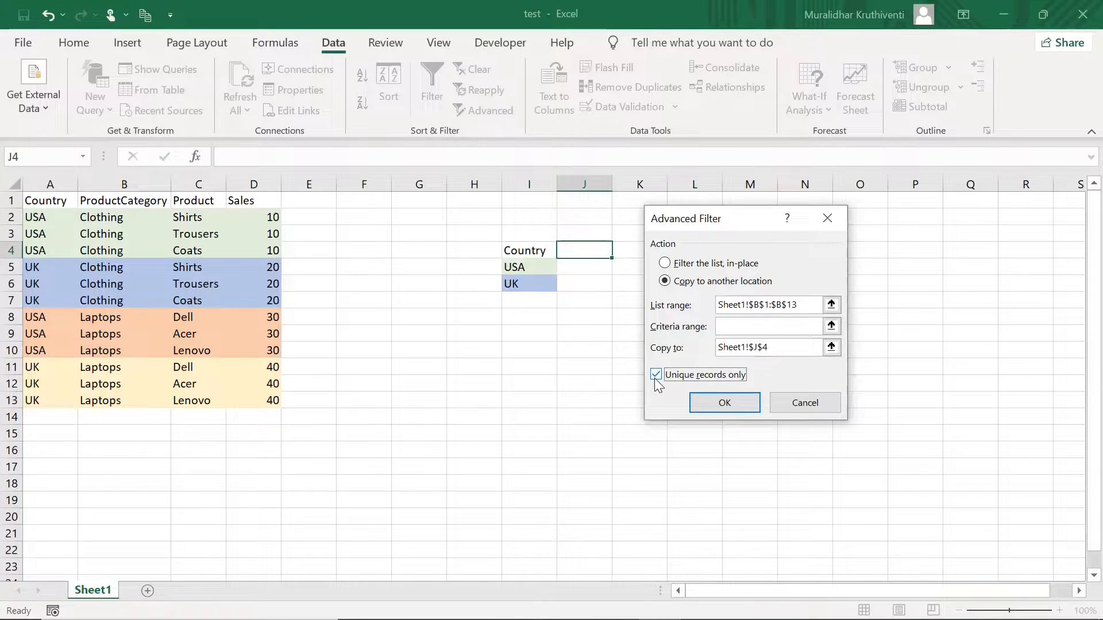
{"action": "left_click", "coordinate": [699, 403]}
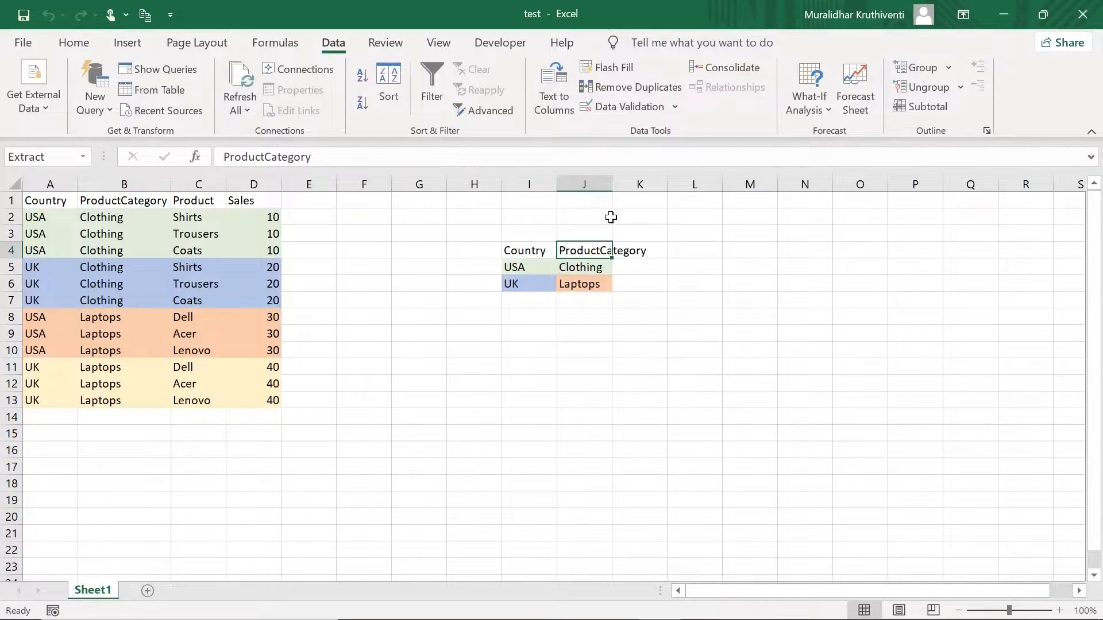
{"action": "double_click", "coordinate": [613, 187]}
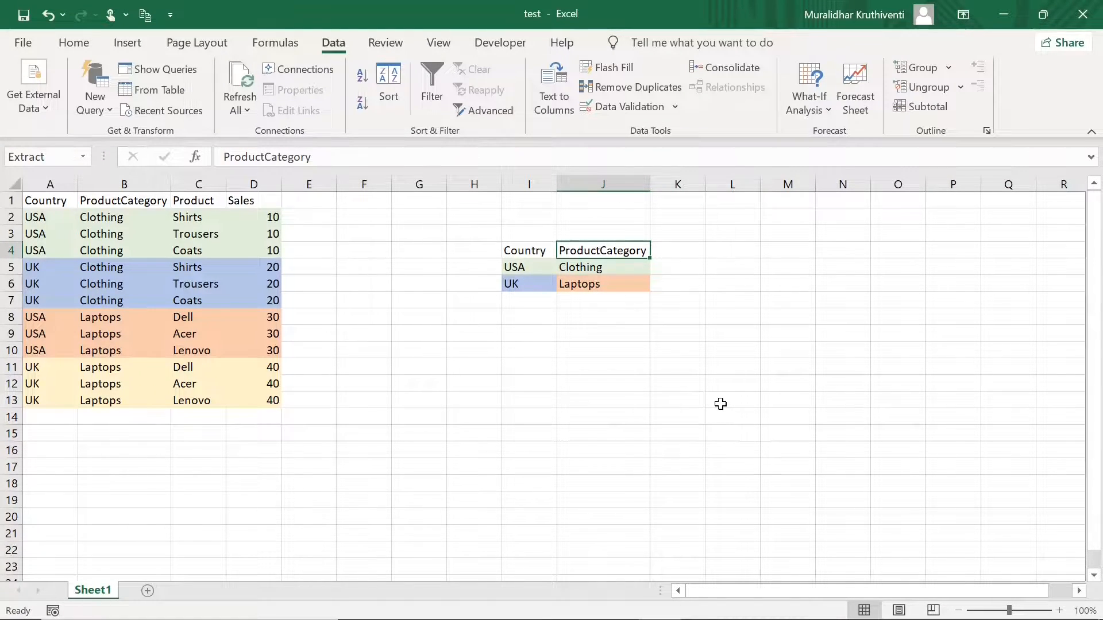
Enter the headers Country, Product and Sales in cells L4, M4 and N4
{"action": "key", "text": "Right"}
{"action": "key", "text": "Right"}
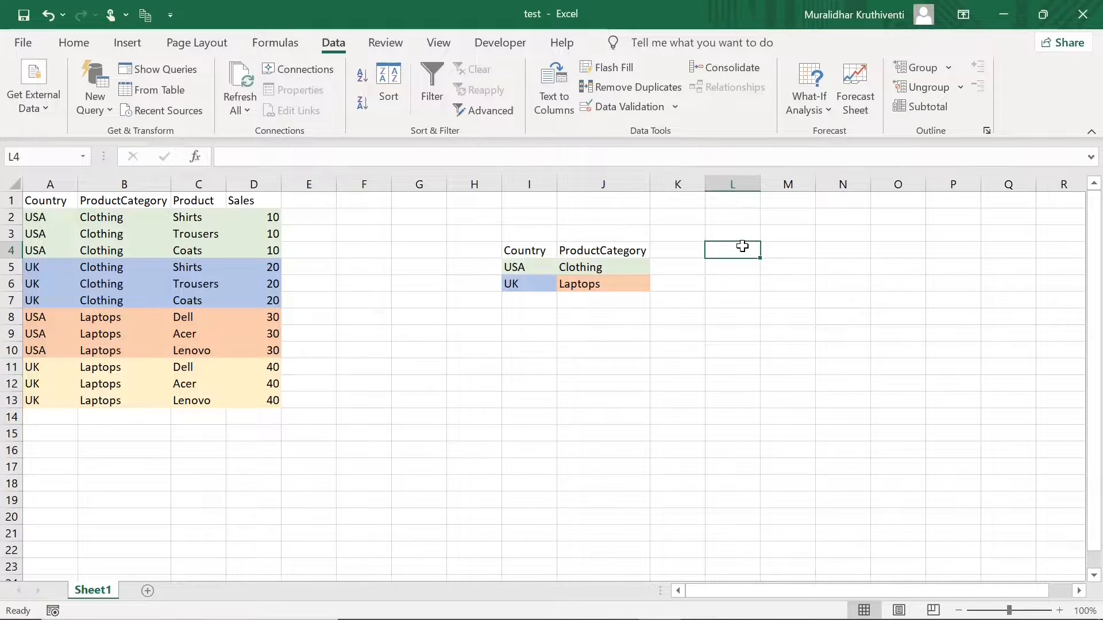
{"action": "type", "text": "Count"}
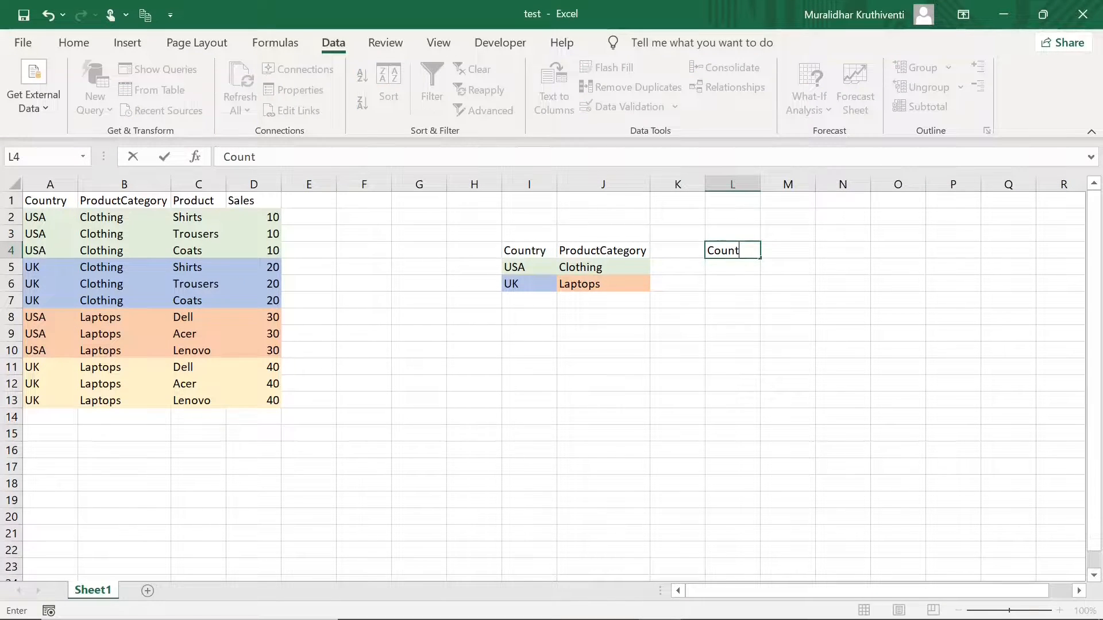
{"action": "type", "text": "ry"}
{"action": "key", "text": "Right"}
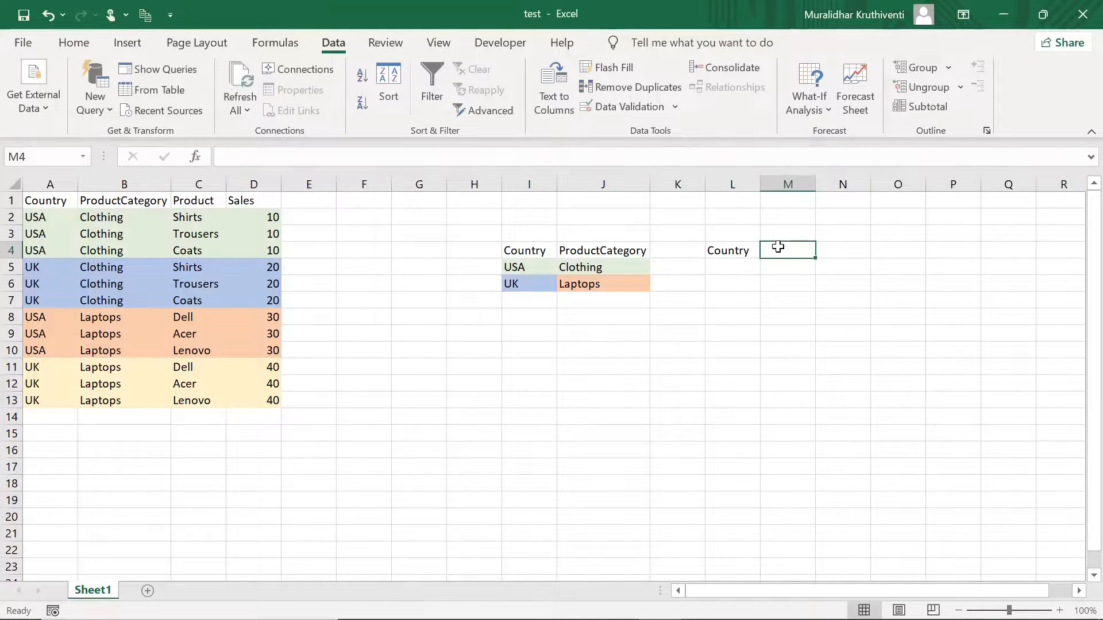
{"action": "type", "text": "Produc"}
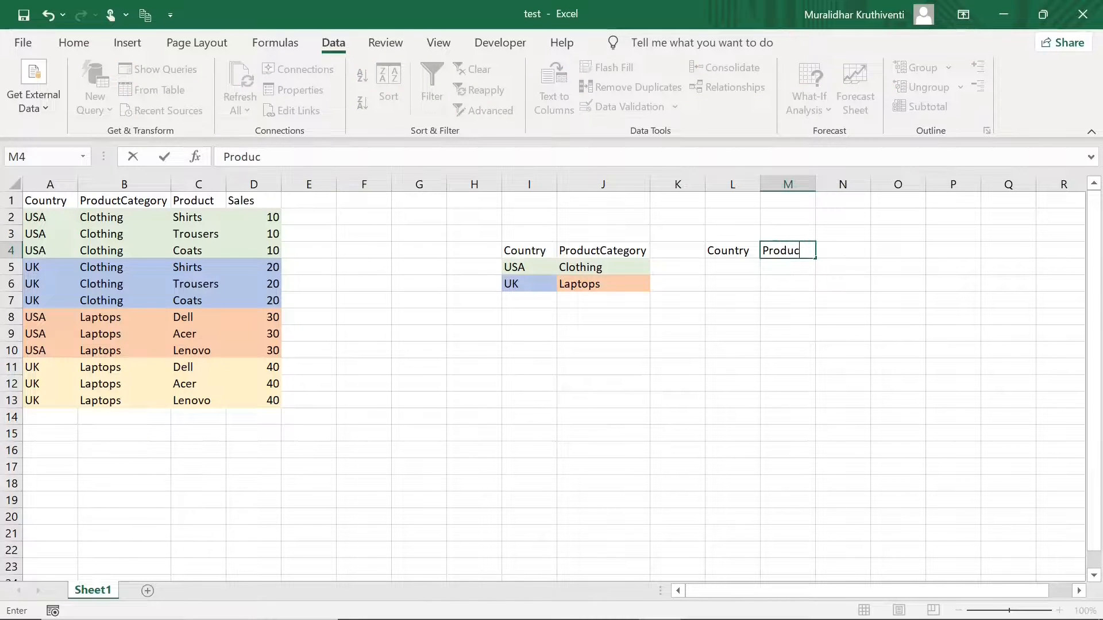
{"action": "type", "text": "t"}
{"action": "left_click", "coordinate": [847, 253]}
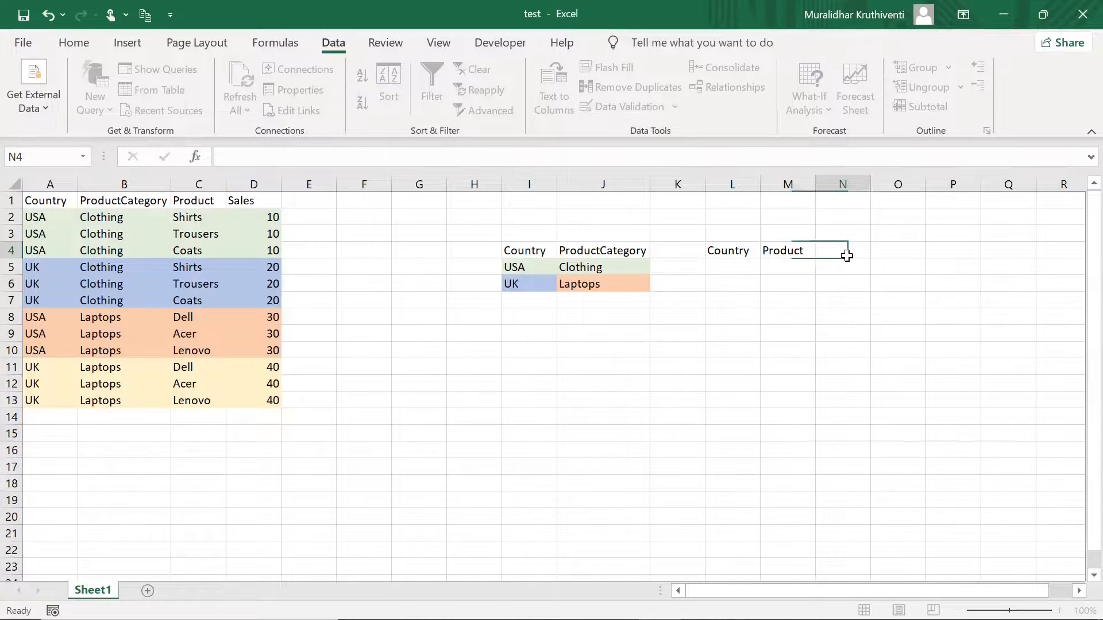
{"action": "type", "text": "Sales"}
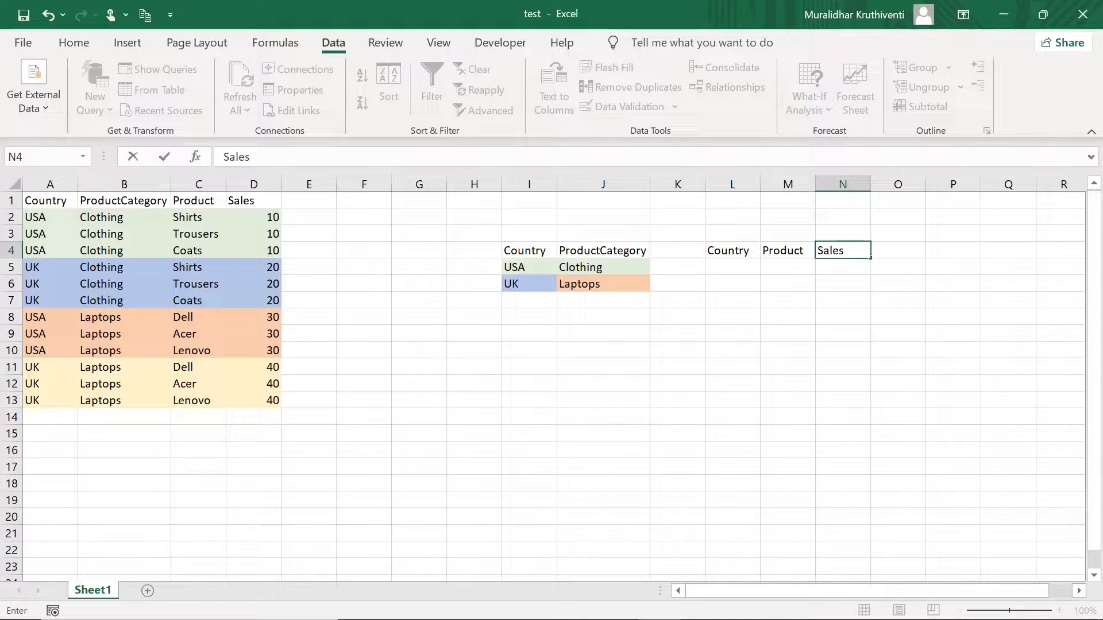
Add a list data validation to cell L5 with the countries in I5:I6 as its source, and check the resulting dropdown
{"action": "left_click", "coordinate": [728, 268]}
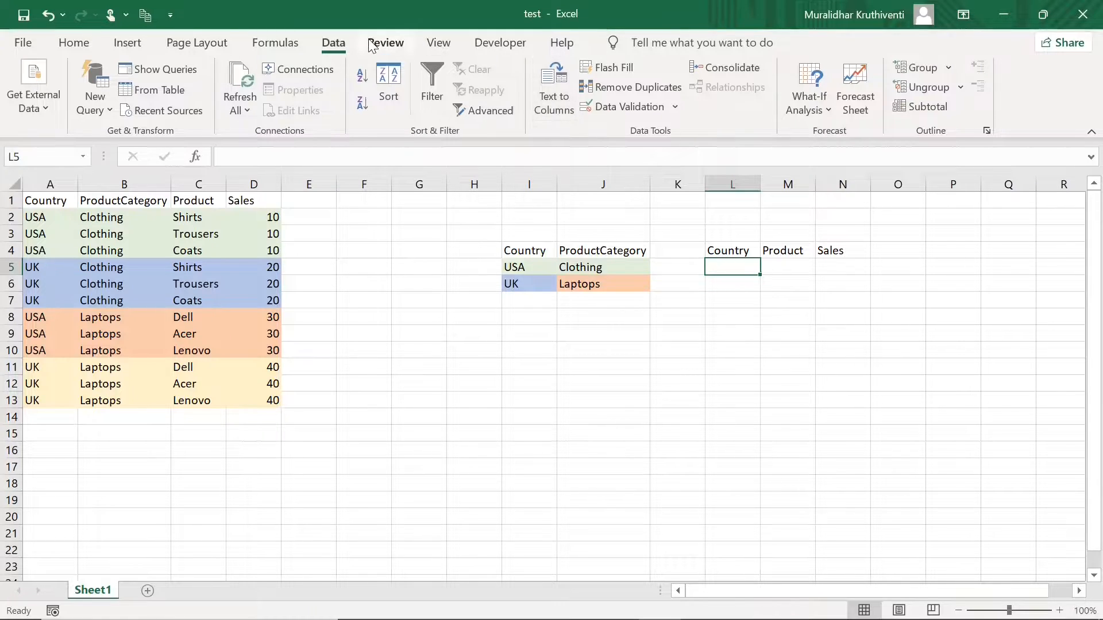
{"action": "left_click", "coordinate": [675, 107]}
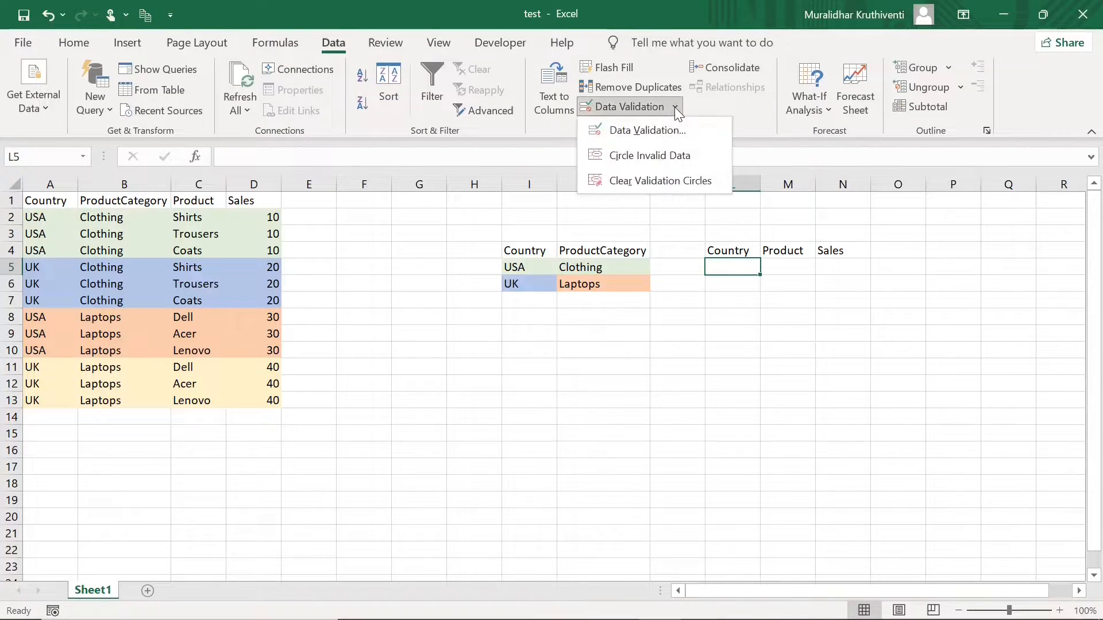
{"action": "left_click", "coordinate": [657, 130]}
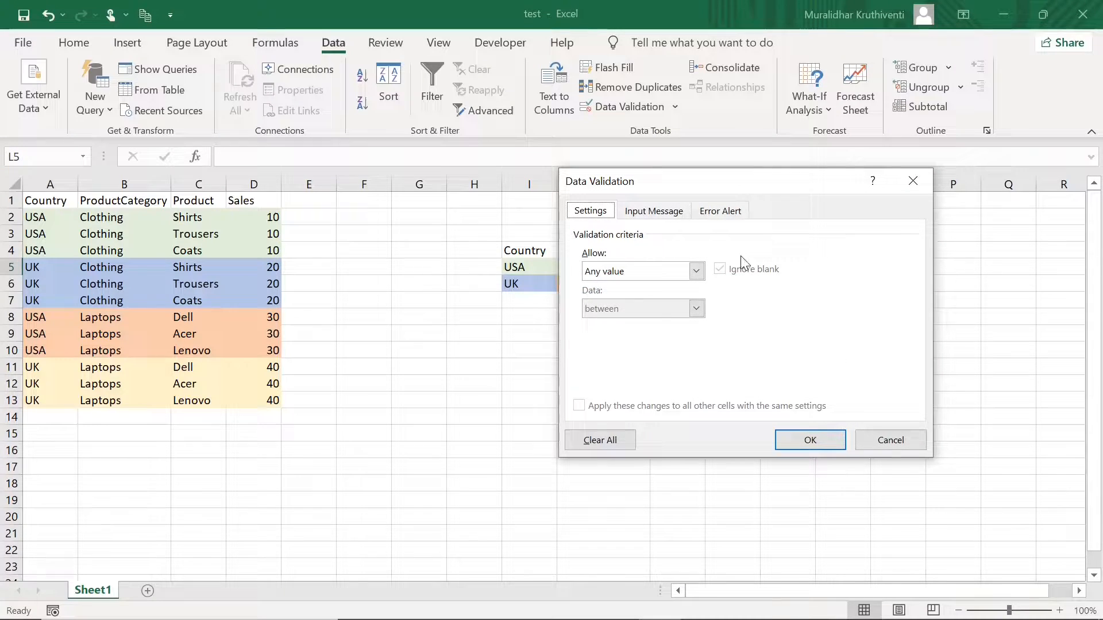
{"action": "left_click", "coordinate": [695, 271]}
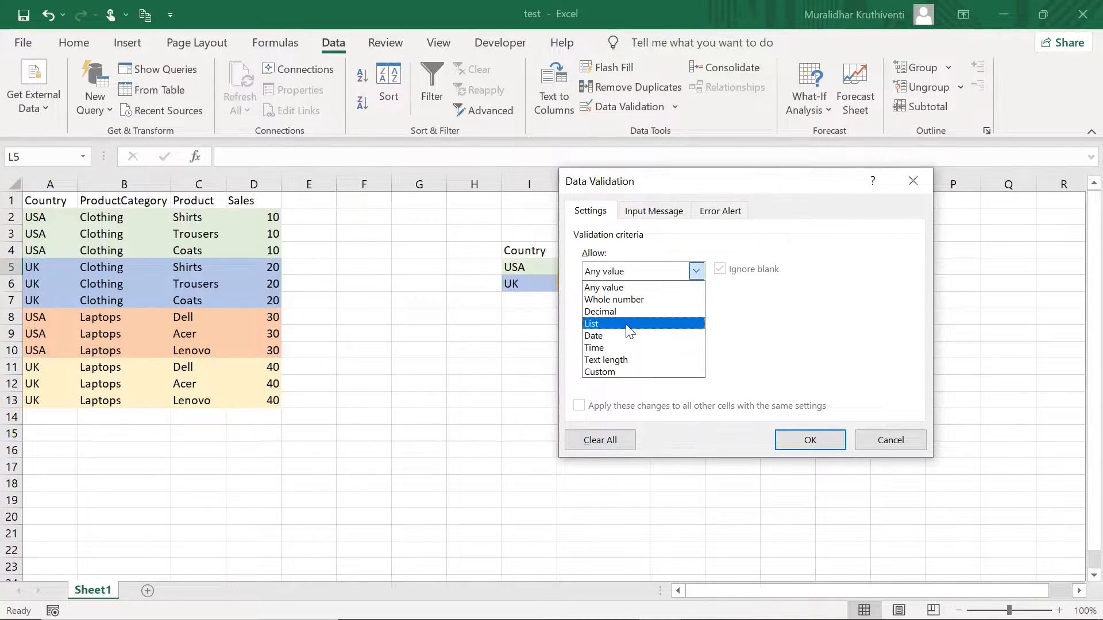
{"action": "left_click", "coordinate": [631, 330]}
{"action": "left_click_drag", "start_coordinate": [663, 182], "coordinate": [833, 181]}
{"action": "left_click", "coordinate": [775, 343]}
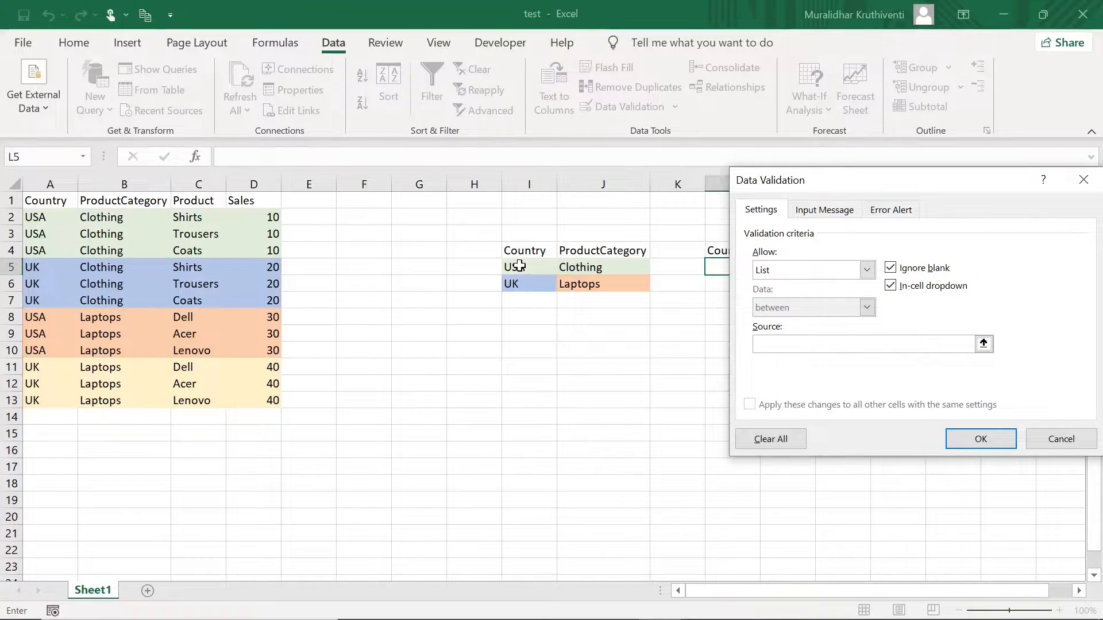
{"action": "left_click_drag", "start_coordinate": [519, 266], "coordinate": [515, 285]}
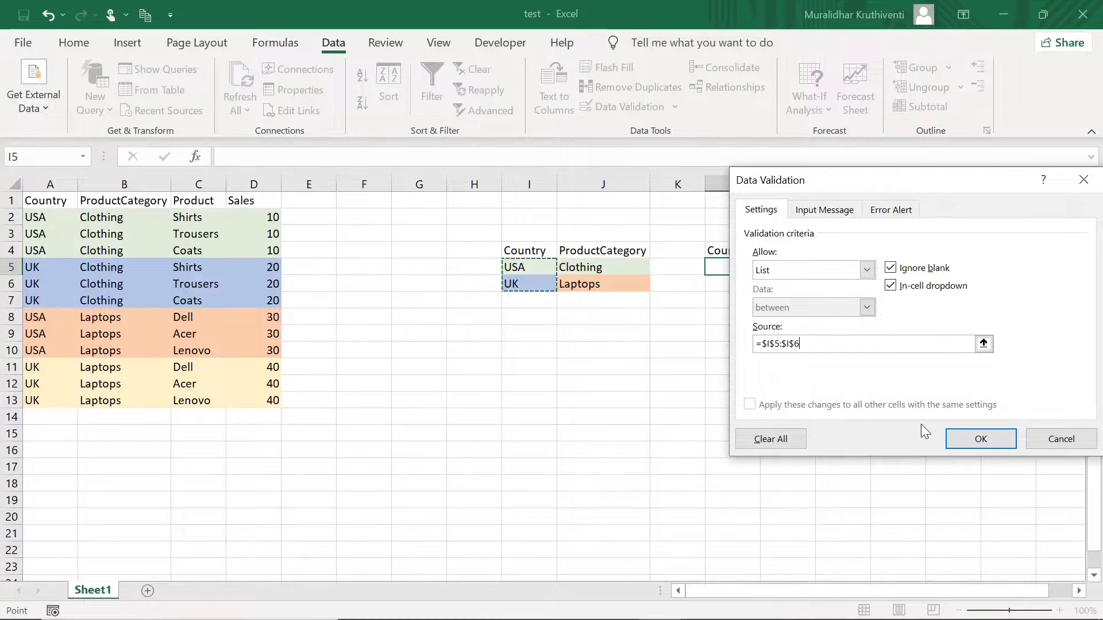
{"action": "left_click", "coordinate": [979, 439]}
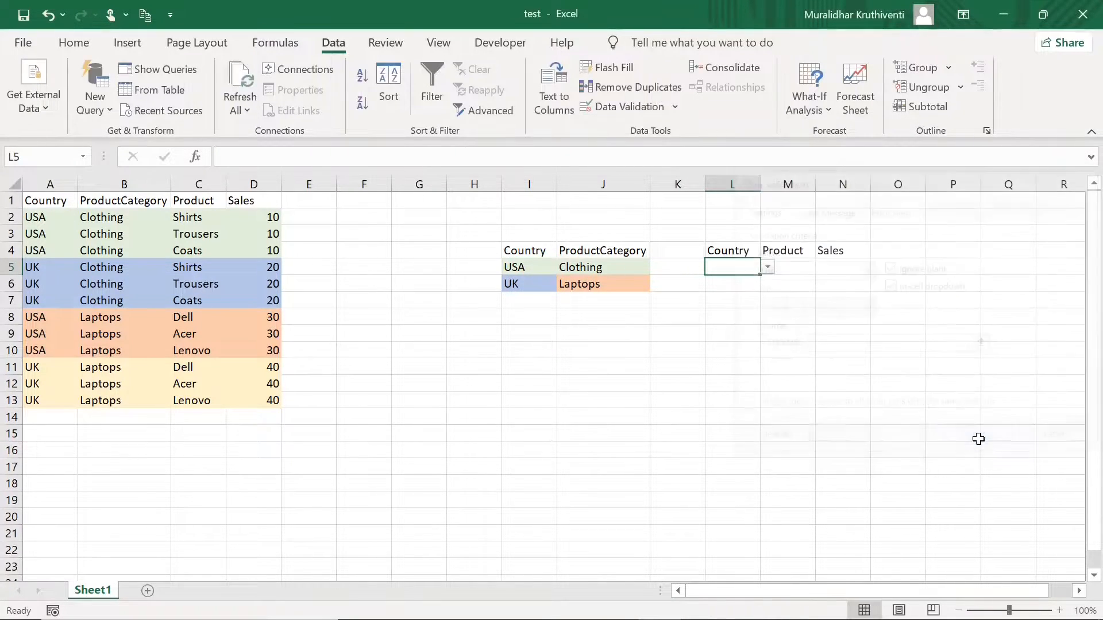
{"action": "left_click", "coordinate": [767, 268]}
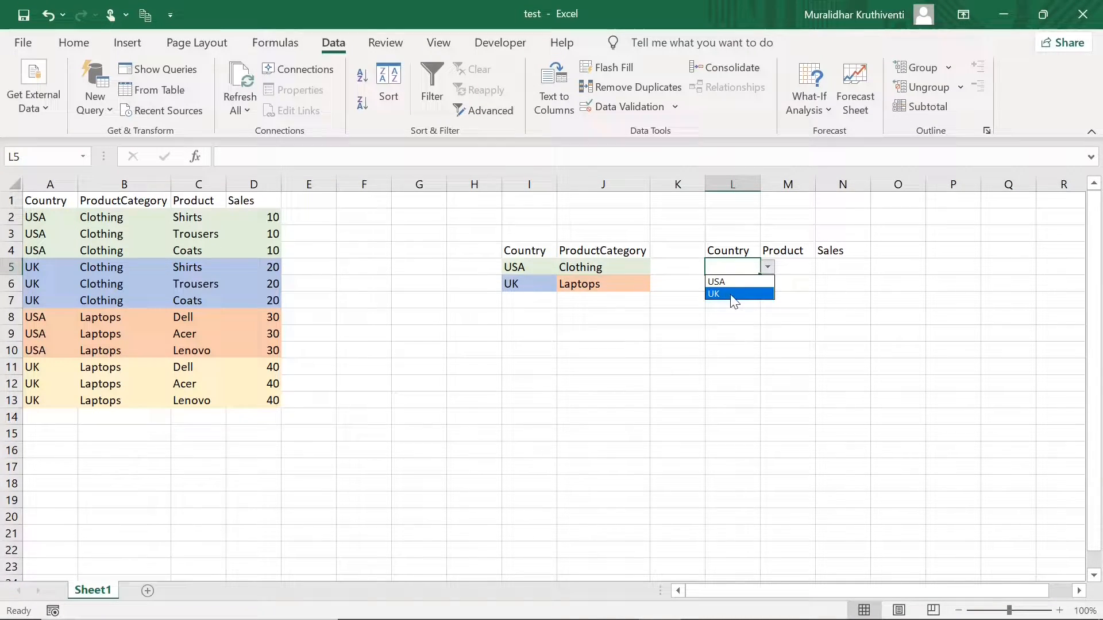
{"action": "left_click", "coordinate": [787, 261]}
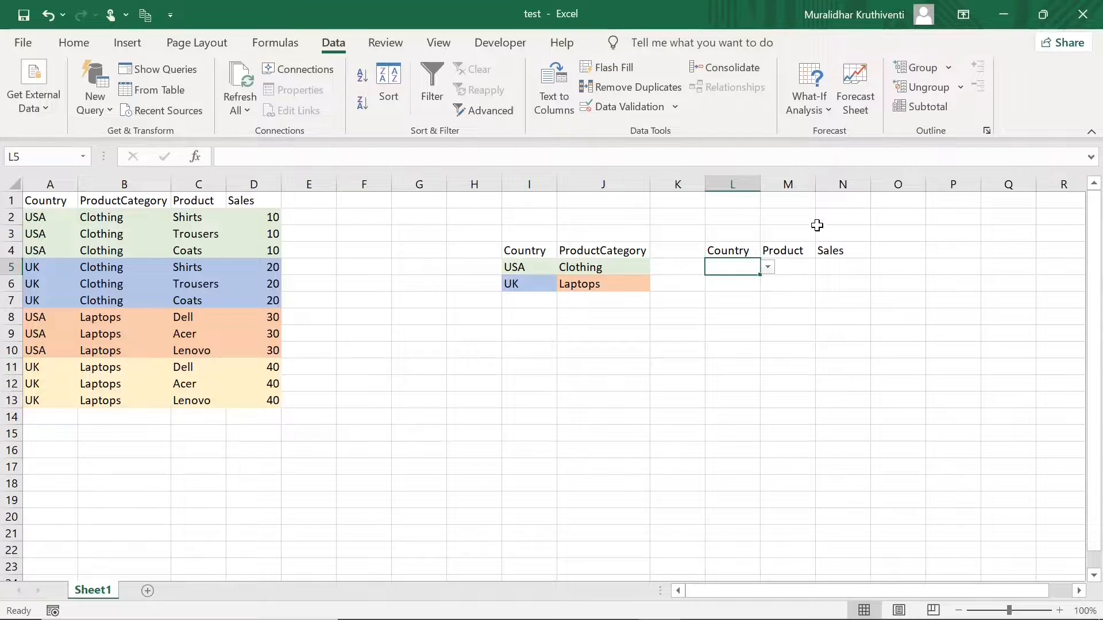
Change the header in M4 to Product Category and auto-fit the width of column M
{"action": "left_click_drag", "start_coordinate": [815, 187], "coordinate": [840, 188]}
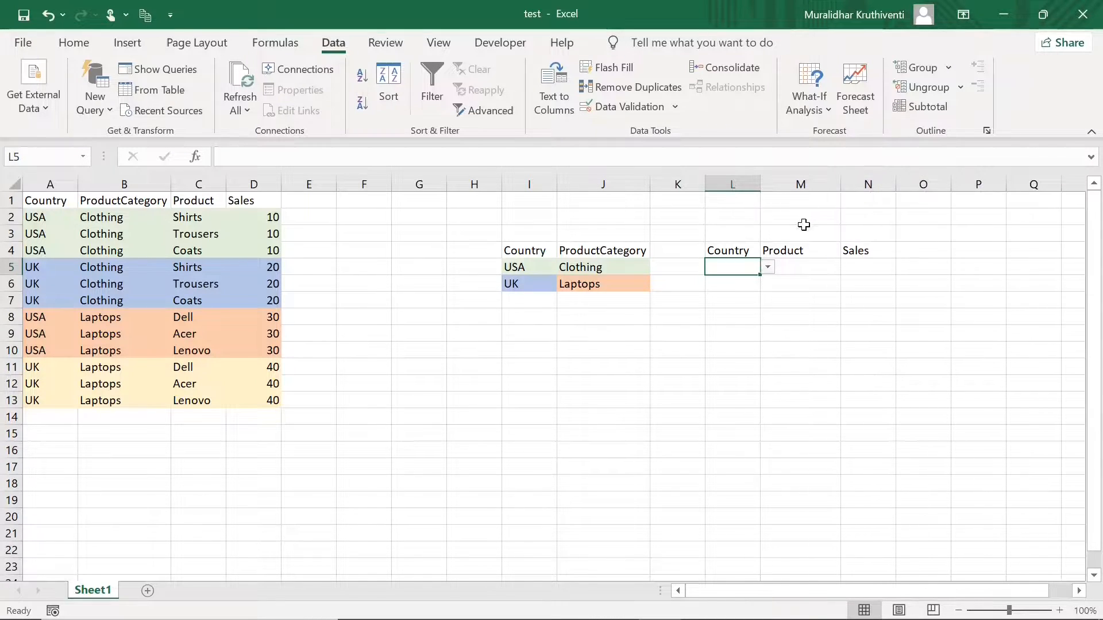
{"action": "double_click", "coordinate": [809, 249]}
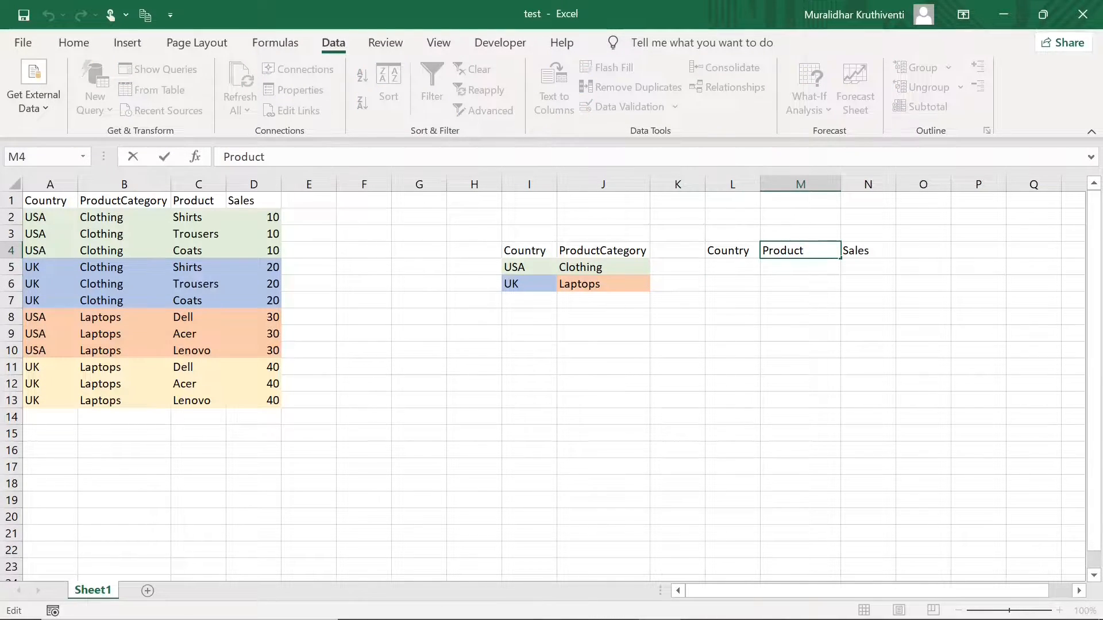
{"action": "type", "text": "Category"}
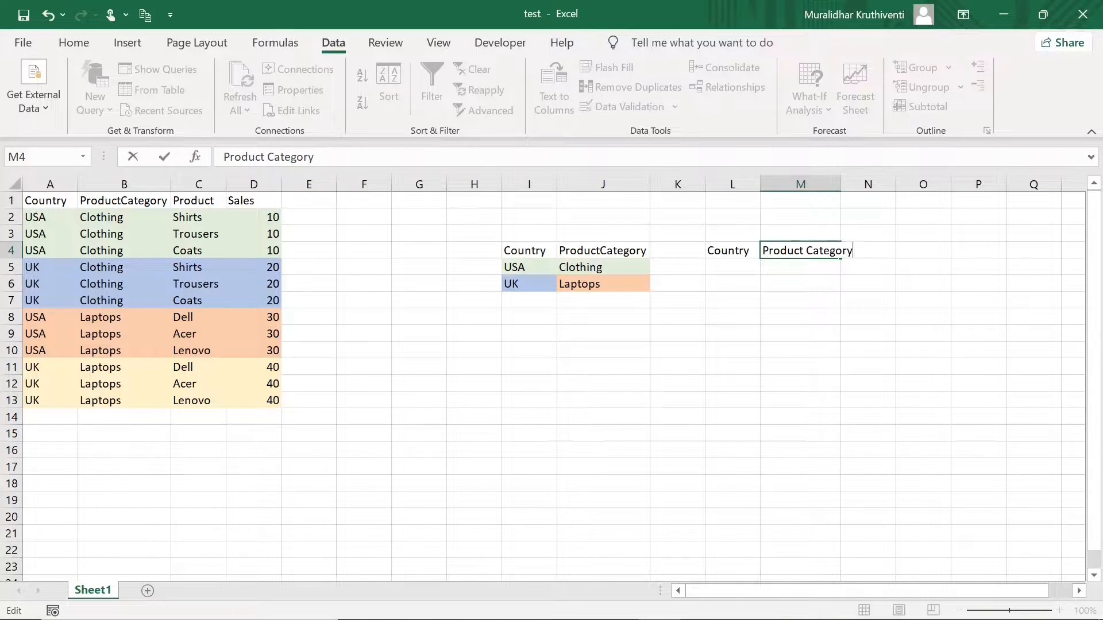
{"action": "left_click", "coordinate": [856, 316]}
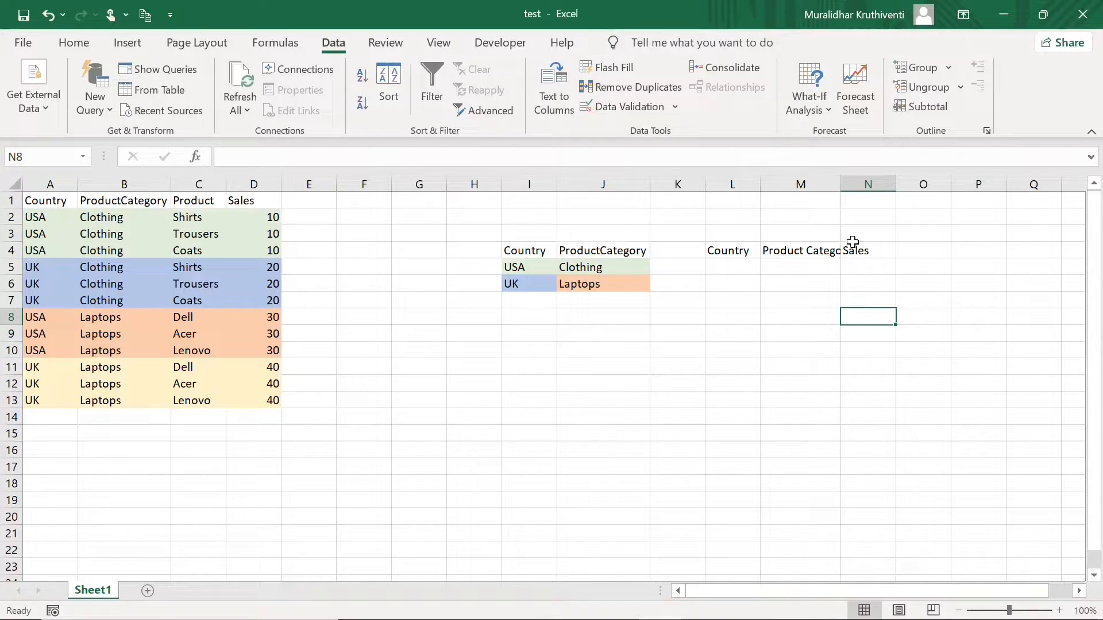
{"action": "double_click", "coordinate": [840, 180]}
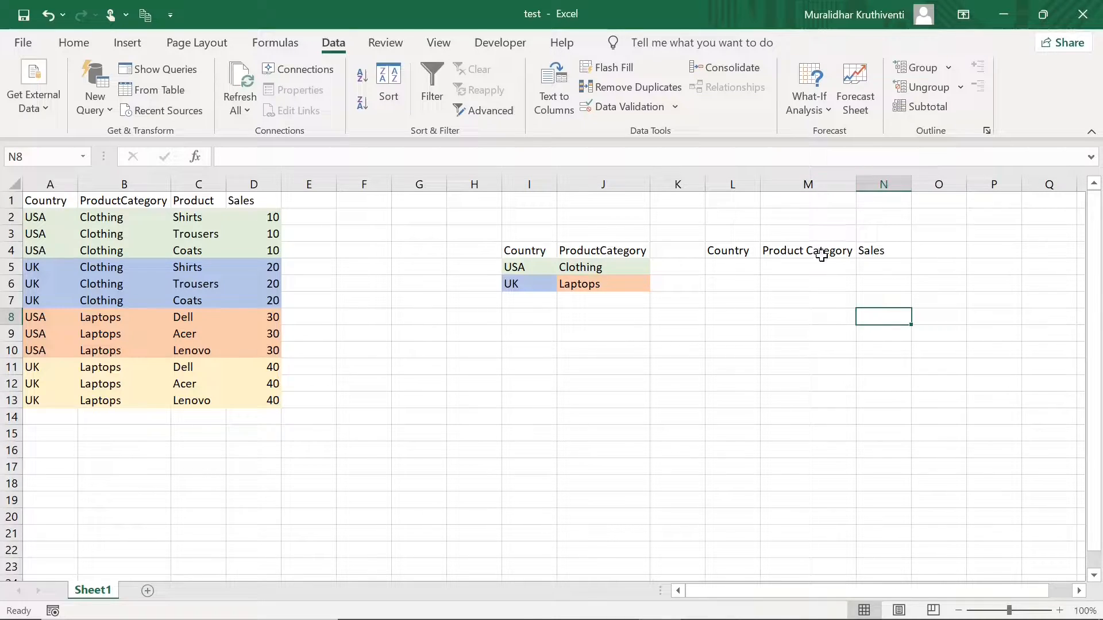
Add a list data validation to cell M5 with the product categories in J5:J6 as its source, and check the resulting dropdown
{"action": "left_click", "coordinate": [786, 264]}
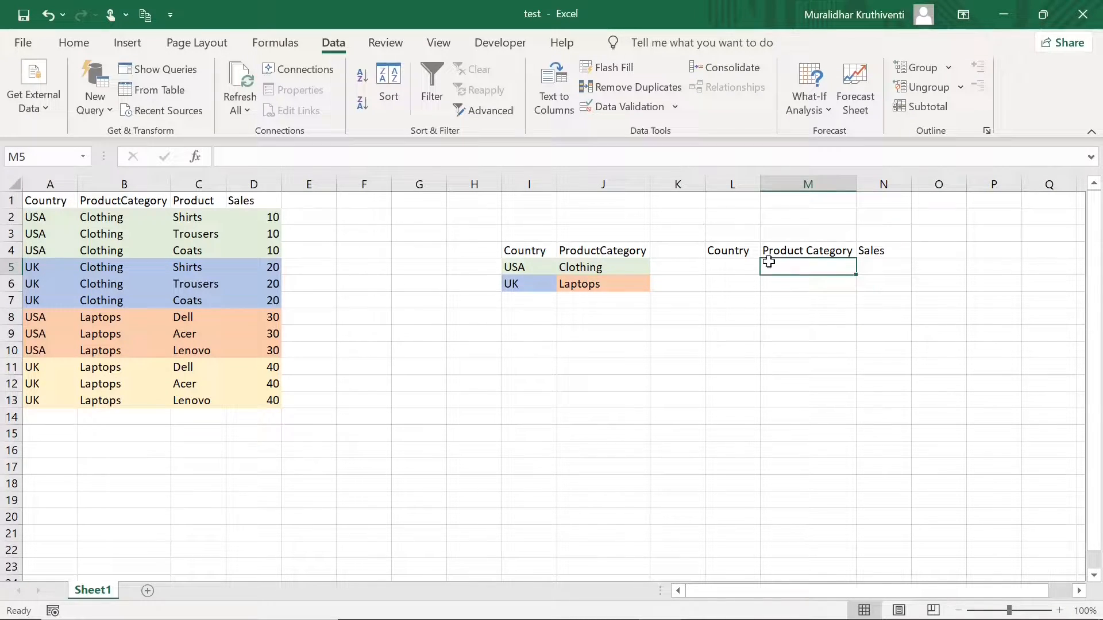
{"action": "left_click", "coordinate": [737, 265]}
{"action": "left_click", "coordinate": [803, 265]}
{"action": "left_click", "coordinate": [680, 108]}
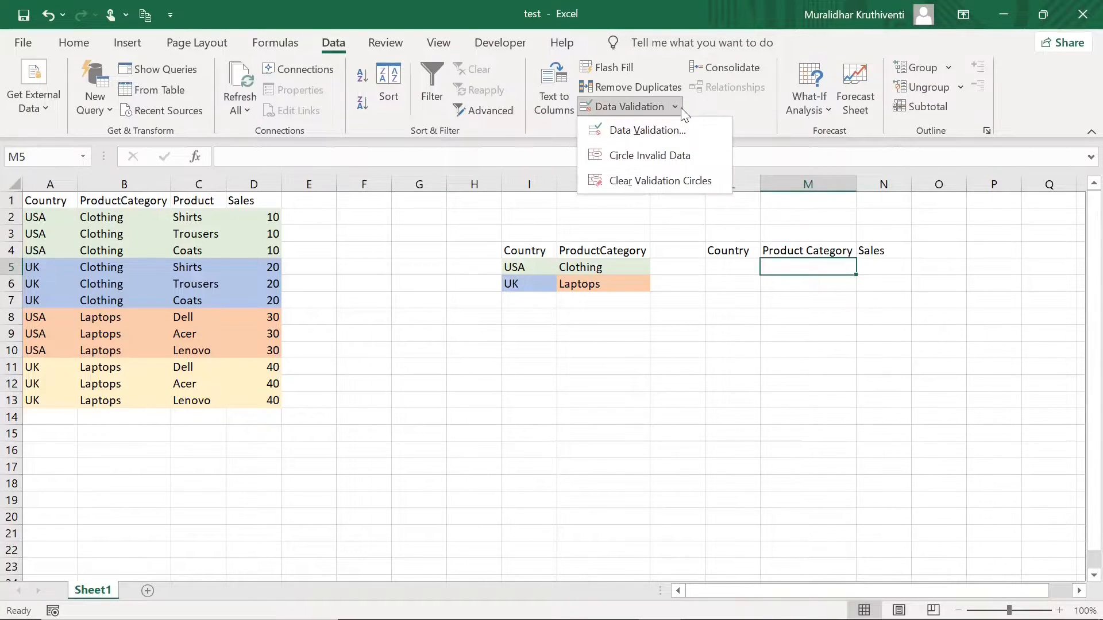
{"action": "left_click", "coordinate": [668, 131]}
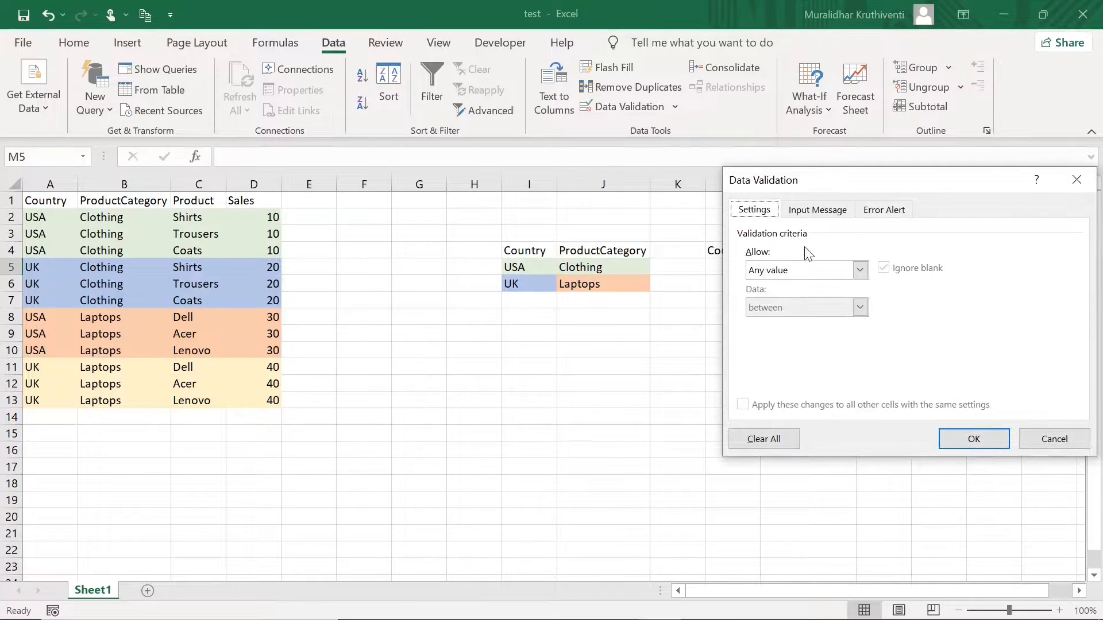
{"action": "left_click", "coordinate": [860, 271]}
{"action": "left_click", "coordinate": [781, 322]}
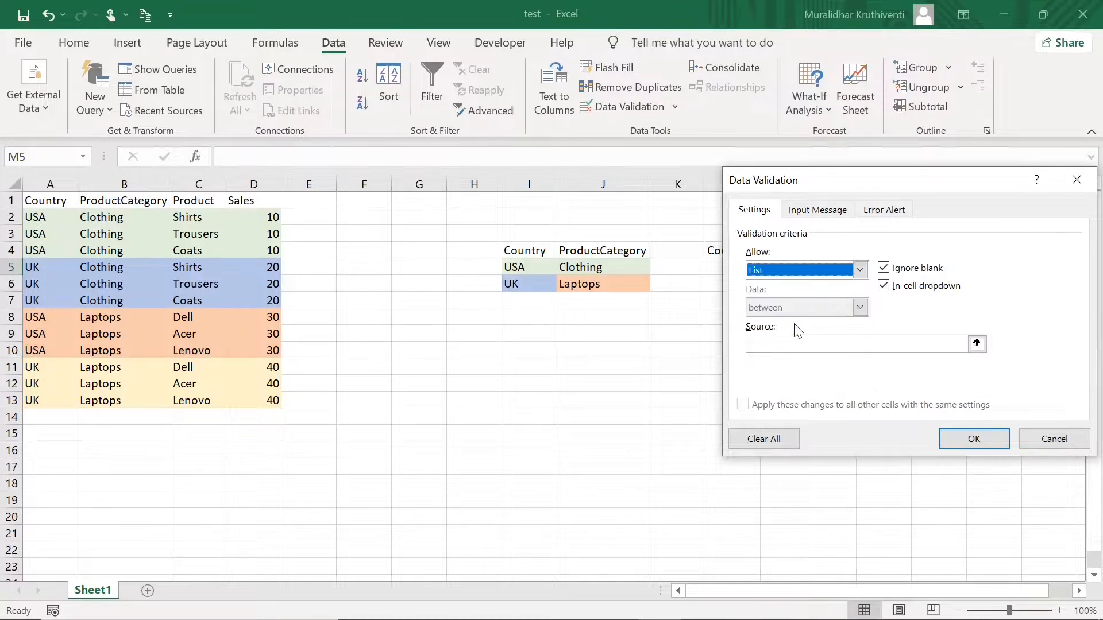
{"action": "left_click", "coordinate": [772, 344]}
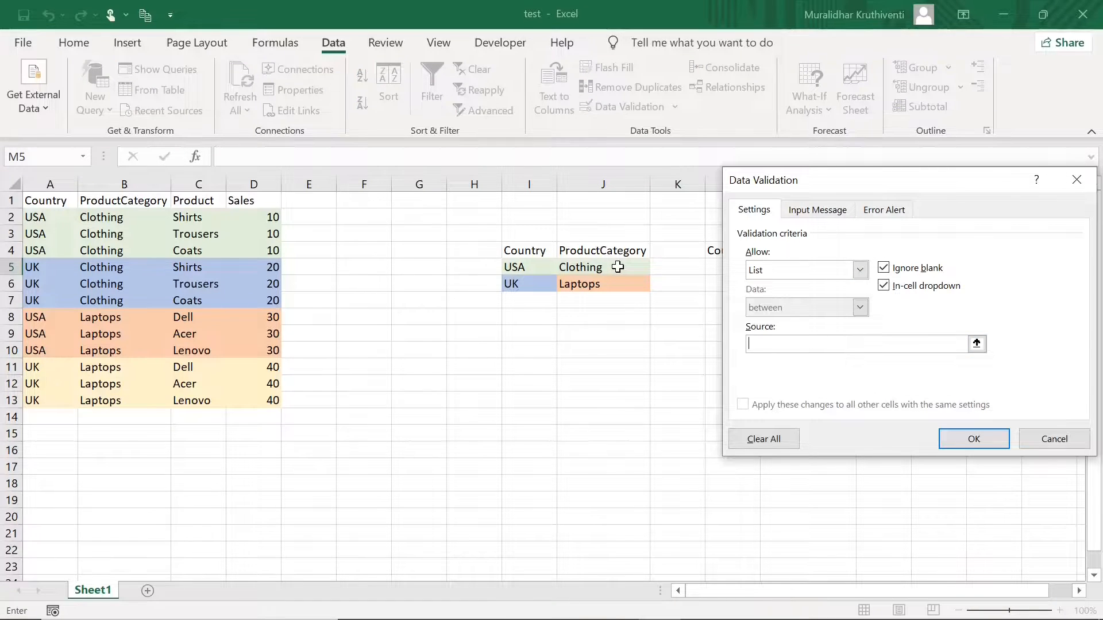
{"action": "left_click_drag", "start_coordinate": [617, 267], "coordinate": [618, 285]}
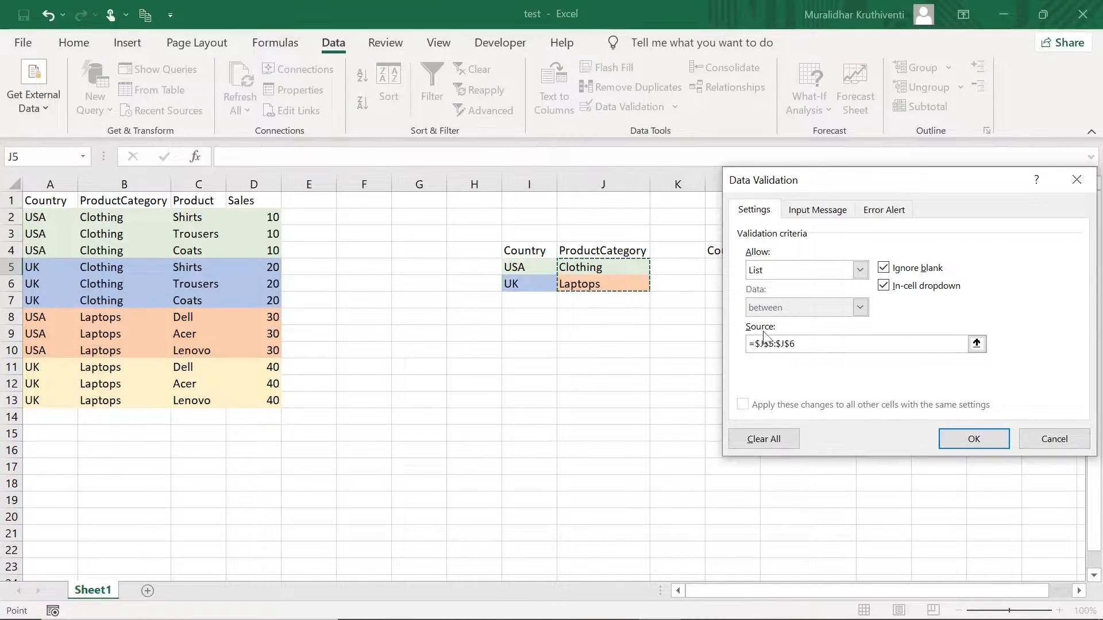
{"action": "left_click", "coordinate": [975, 439]}
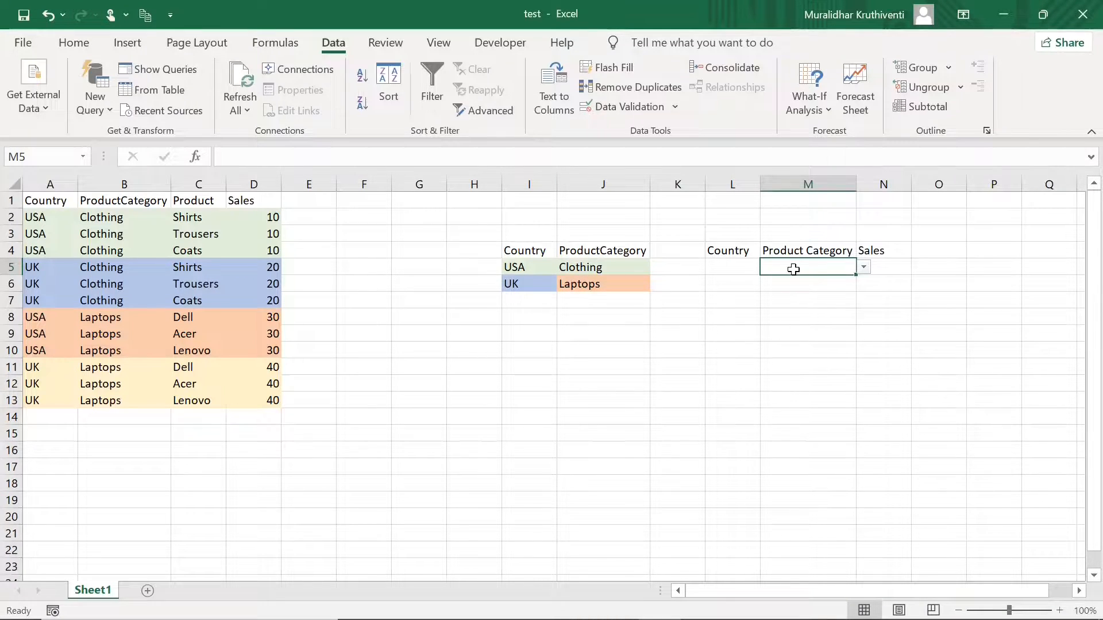
{"action": "left_click", "coordinate": [864, 267]}
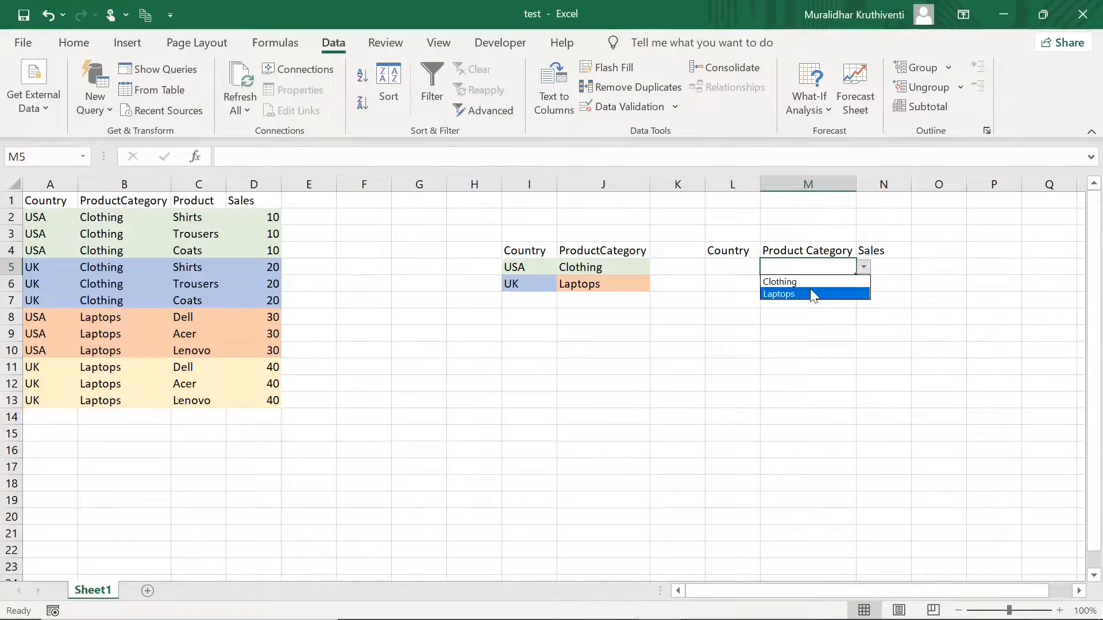
{"action": "left_click", "coordinate": [748, 266]}
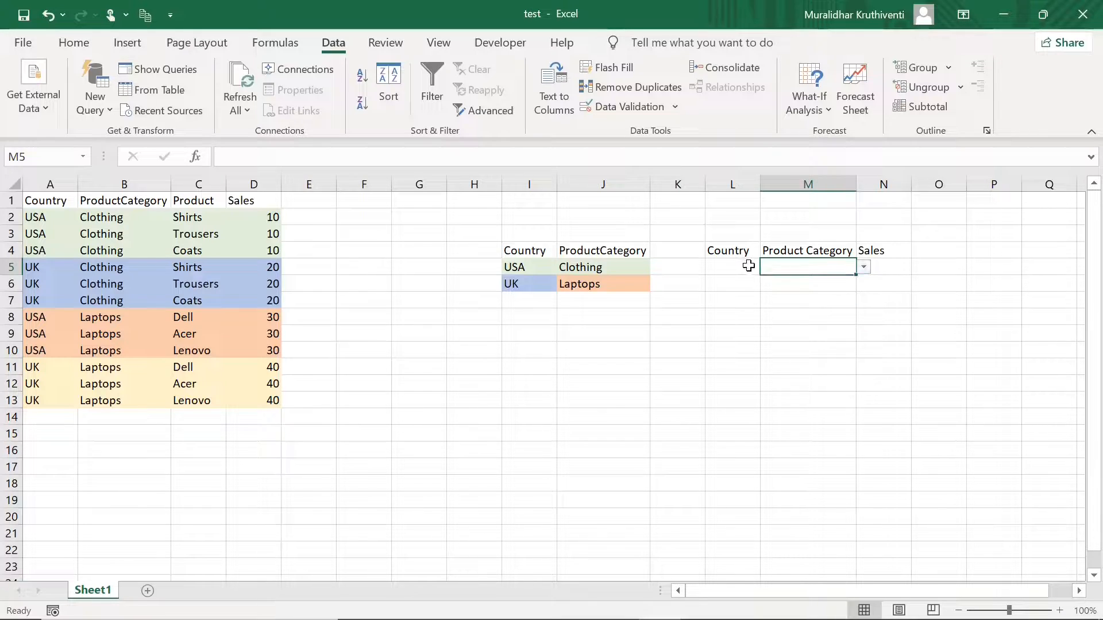
Choose USA from the country list in L5 and Clothing from the product category list in M5
{"action": "left_click", "coordinate": [748, 266]}
{"action": "left_click", "coordinate": [767, 268]}
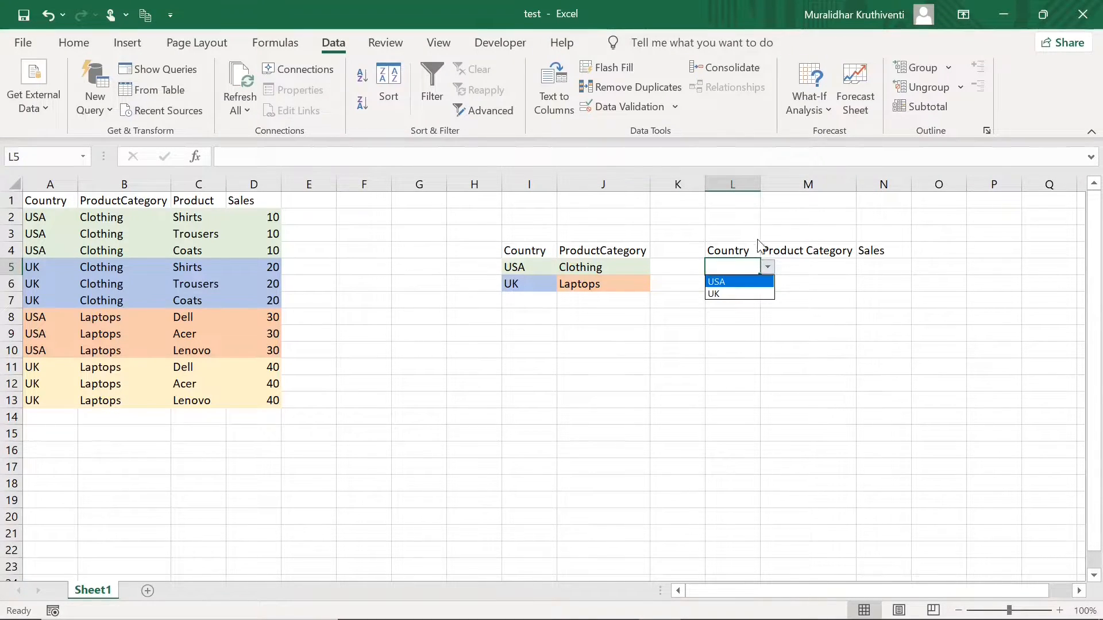
{"action": "left_click", "coordinate": [826, 321]}
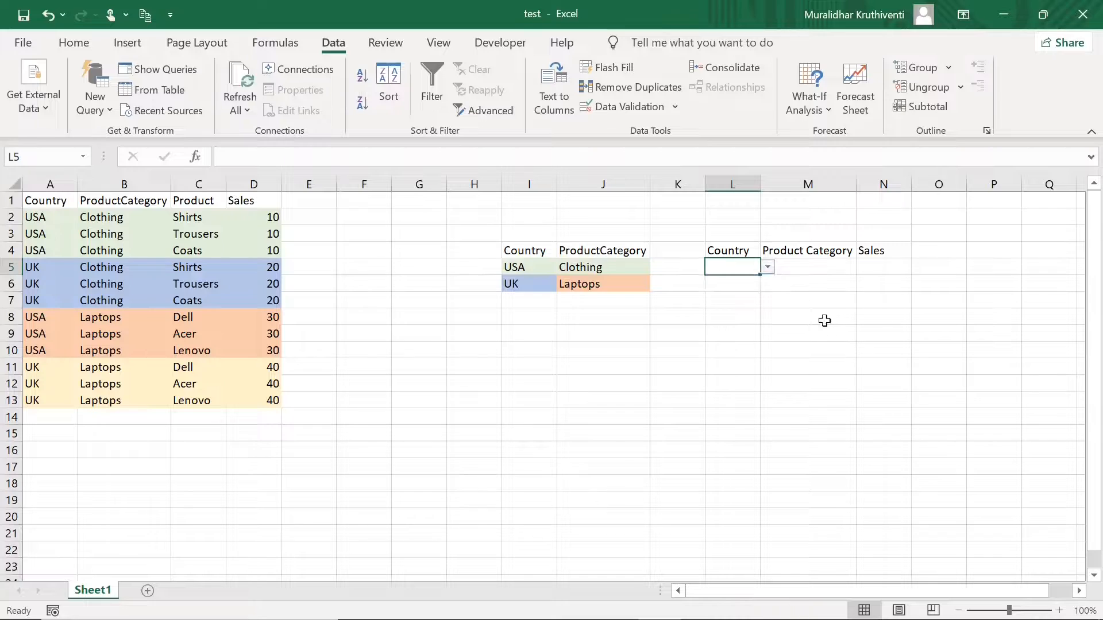
{"action": "left_click", "coordinate": [767, 268]}
{"action": "left_click", "coordinate": [741, 280]}
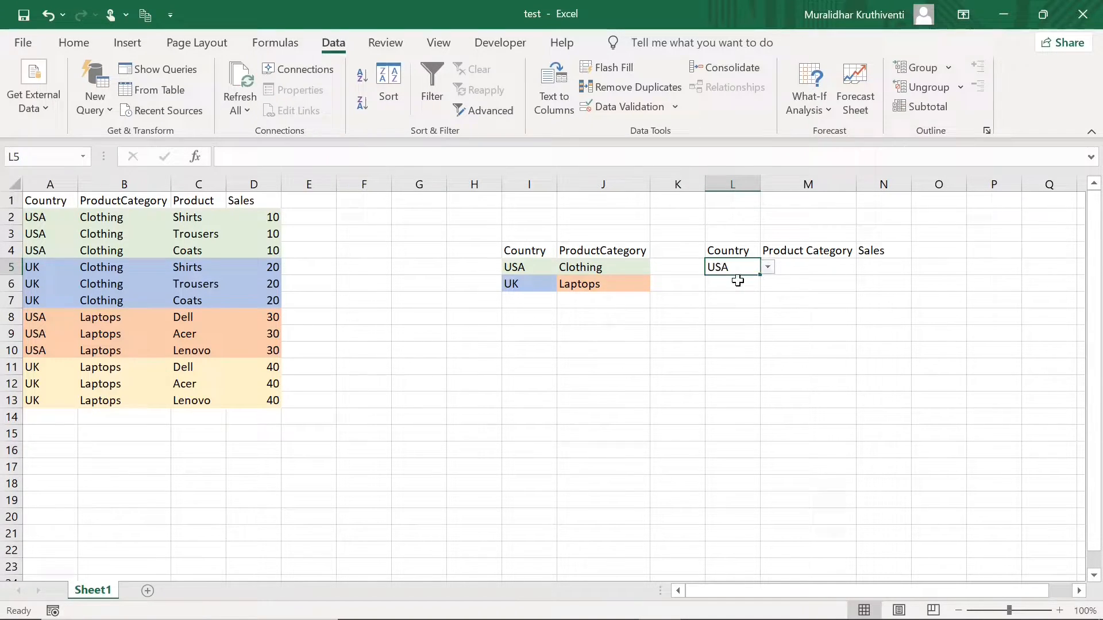
{"action": "left_click", "coordinate": [821, 266]}
{"action": "left_click", "coordinate": [863, 269]}
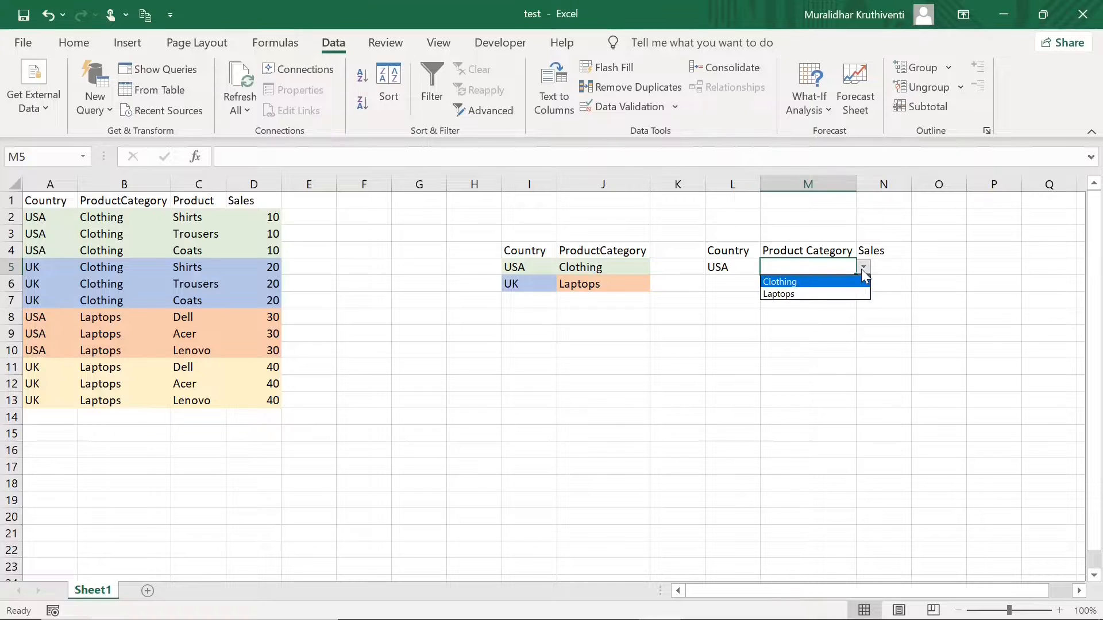
{"action": "left_click", "coordinate": [820, 282]}
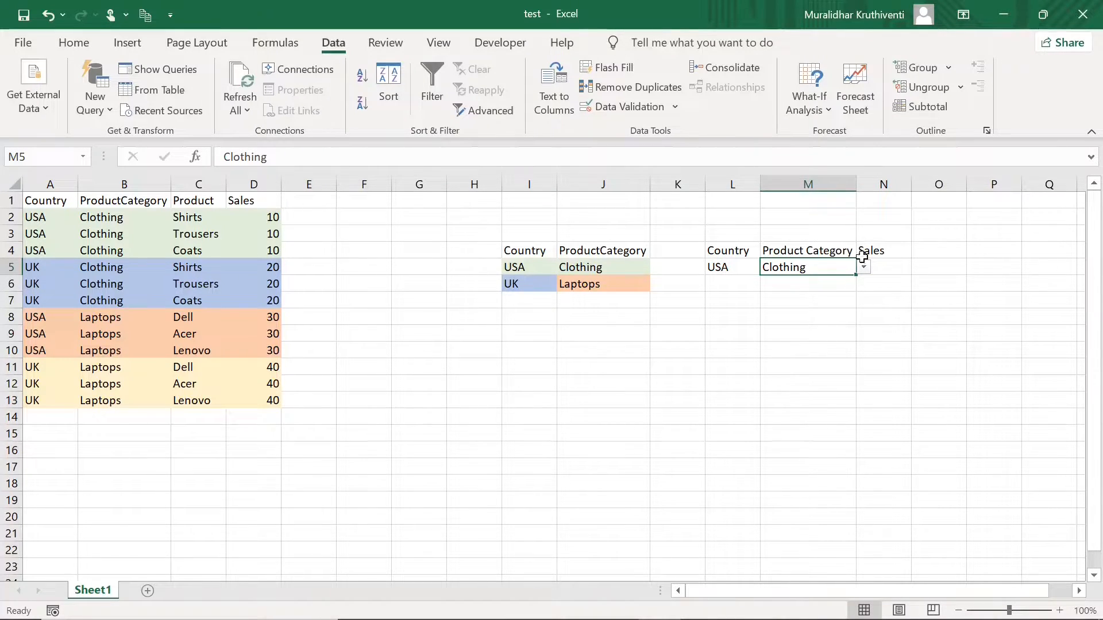
Start a SUMIFS formula in N5 that sums D2:D13, with A2:A13 as the first criteria range and L5 as its criterion
{"action": "left_click", "coordinate": [892, 270]}
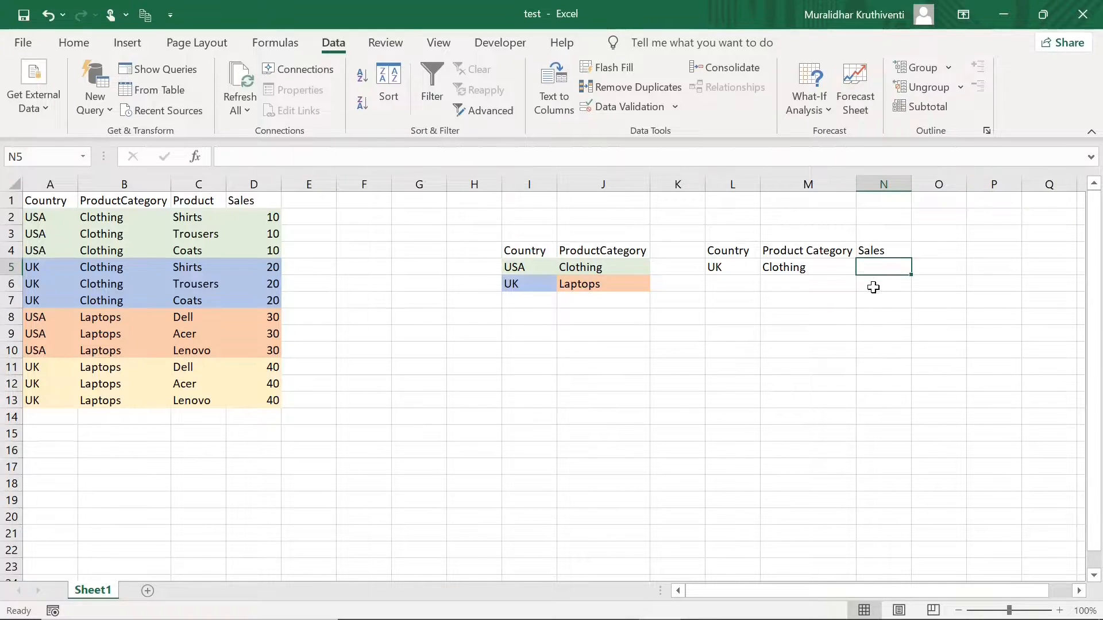
{"action": "type", "text": "=su"}
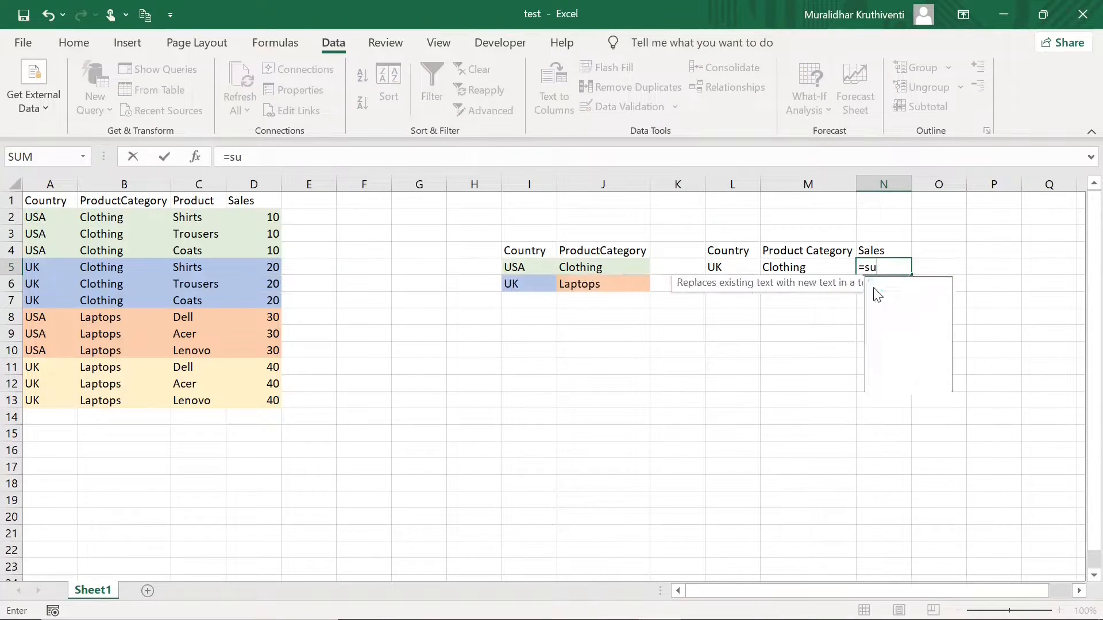
{"action": "type", "text": "mifs"}
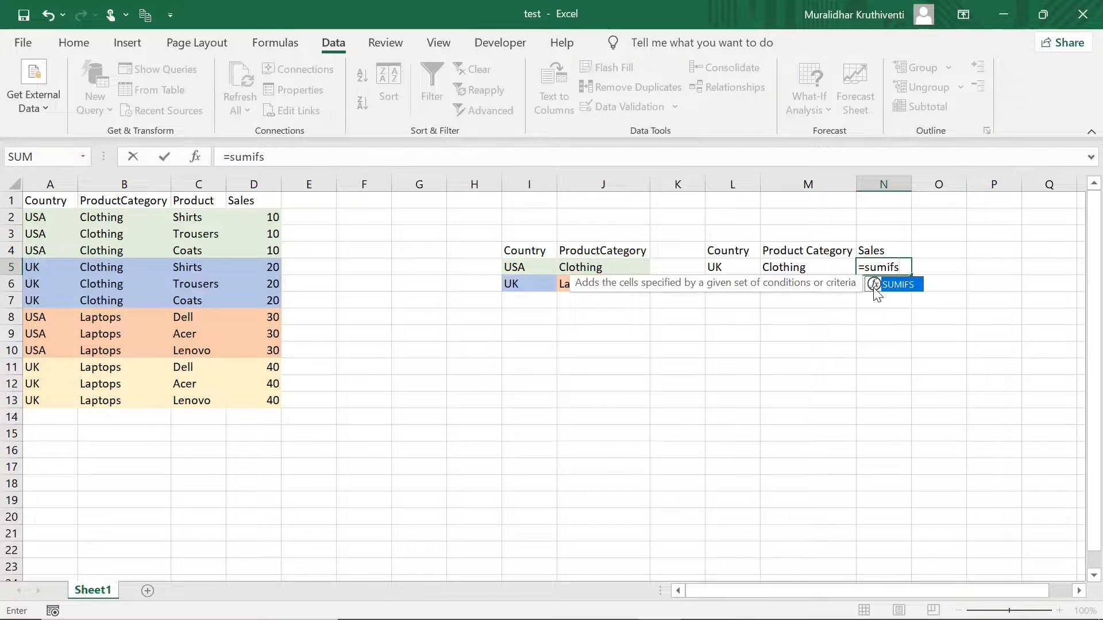
{"action": "type", "text": "("}
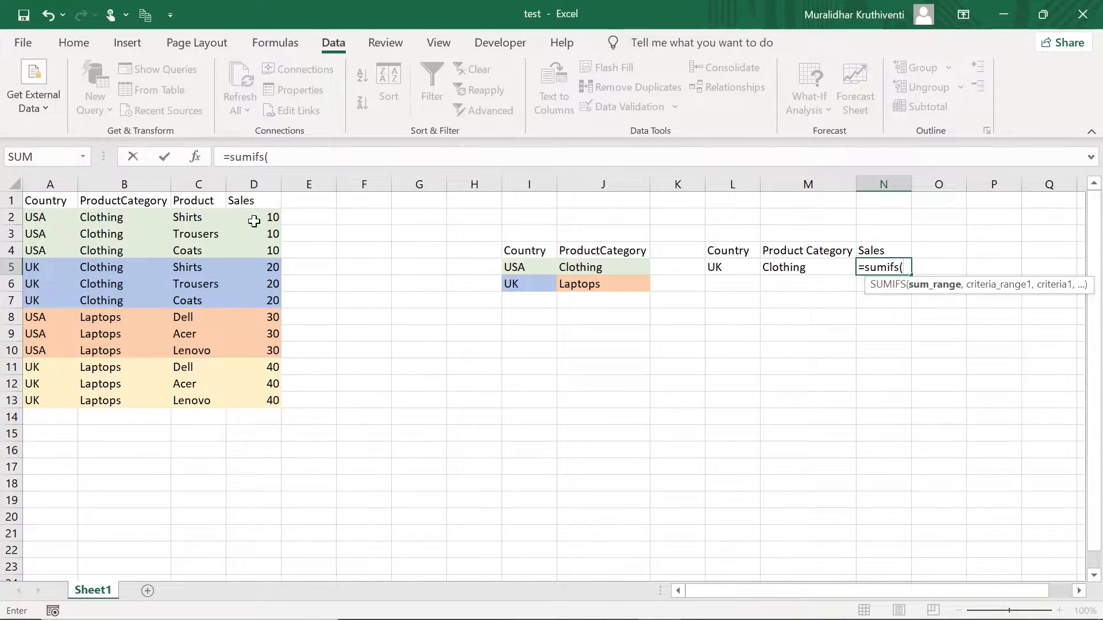
{"action": "left_click_drag", "start_coordinate": [257, 218], "coordinate": [271, 397]}
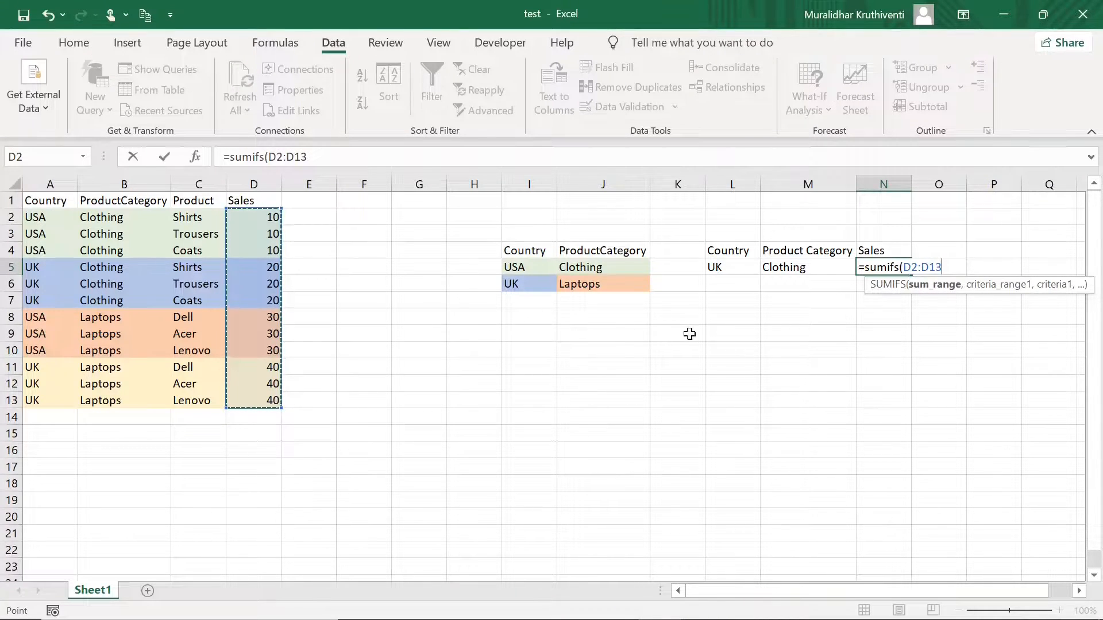
{"action": "type", "text": ","}
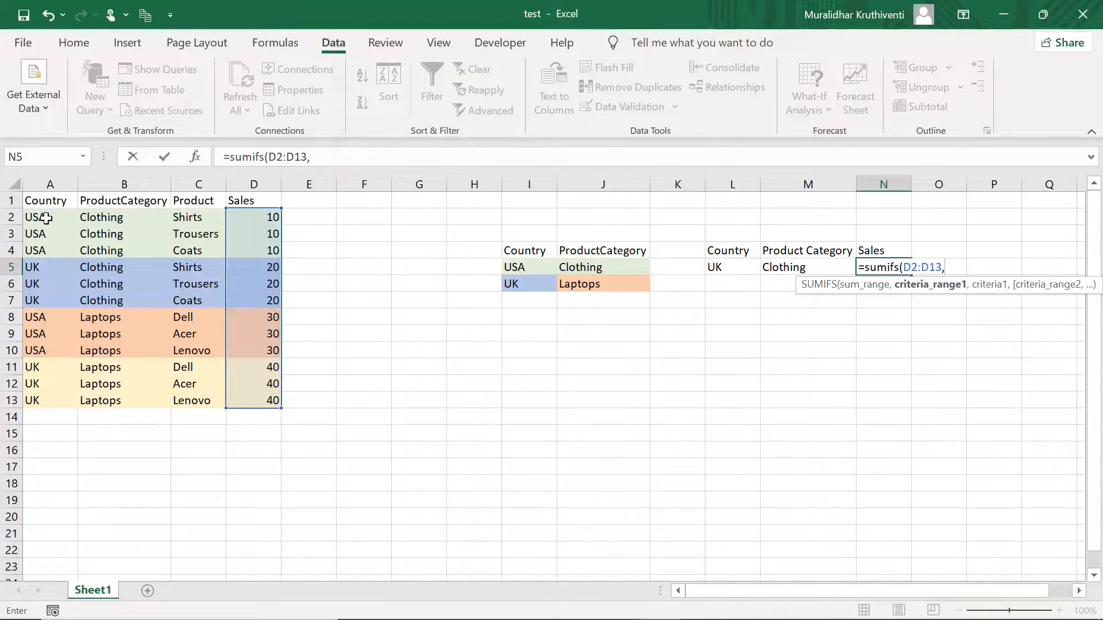
{"action": "left_click_drag", "start_coordinate": [45, 217], "coordinate": [32, 400]}
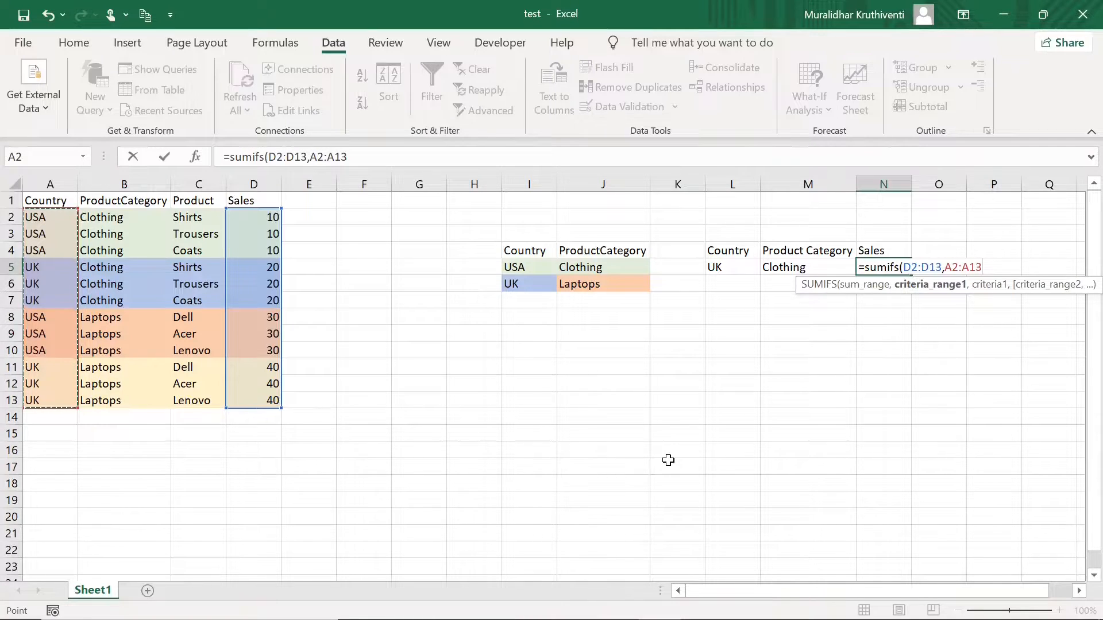
{"action": "type", "text": ","}
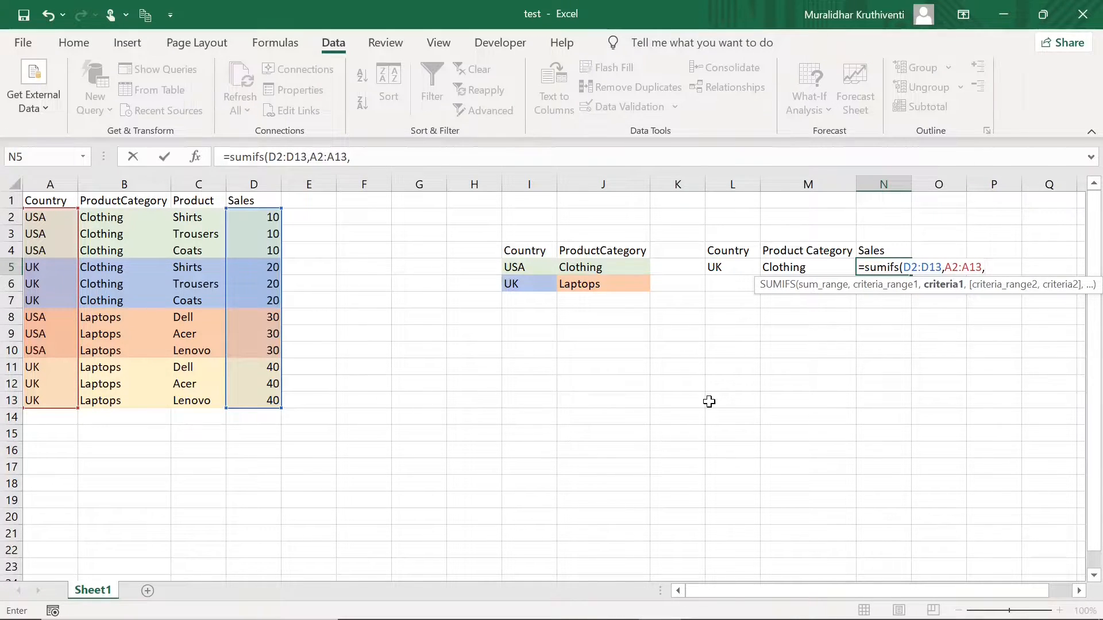
{"action": "left_click", "coordinate": [728, 268]}
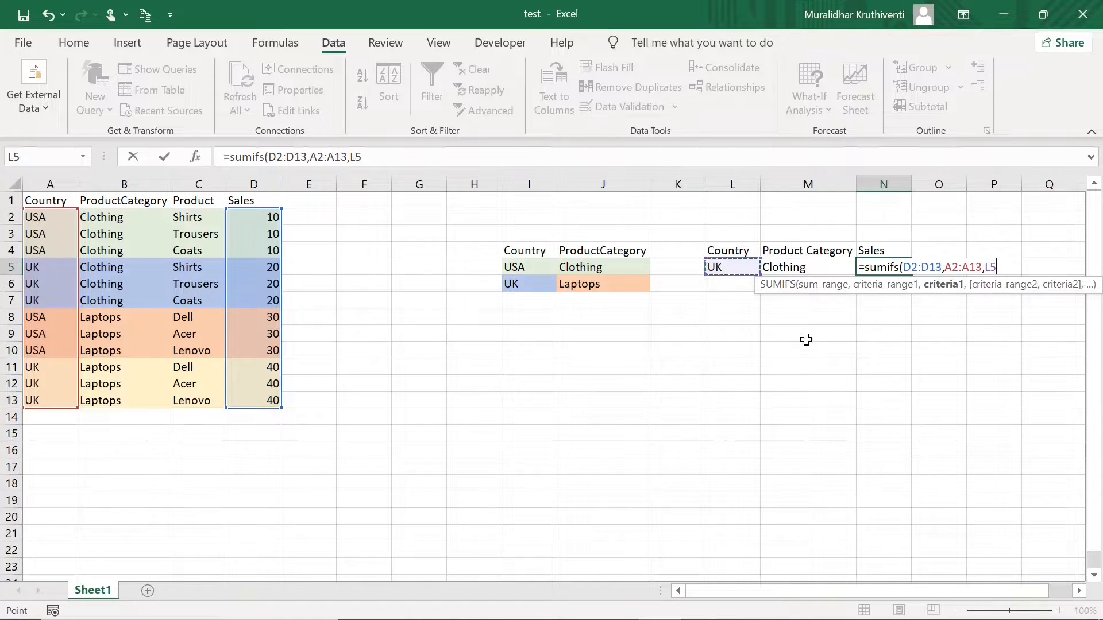
Complete the SUMIFS formula with B2:B13 as the second criteria range and M5 as its criterion
{"action": "type", "text": ","}
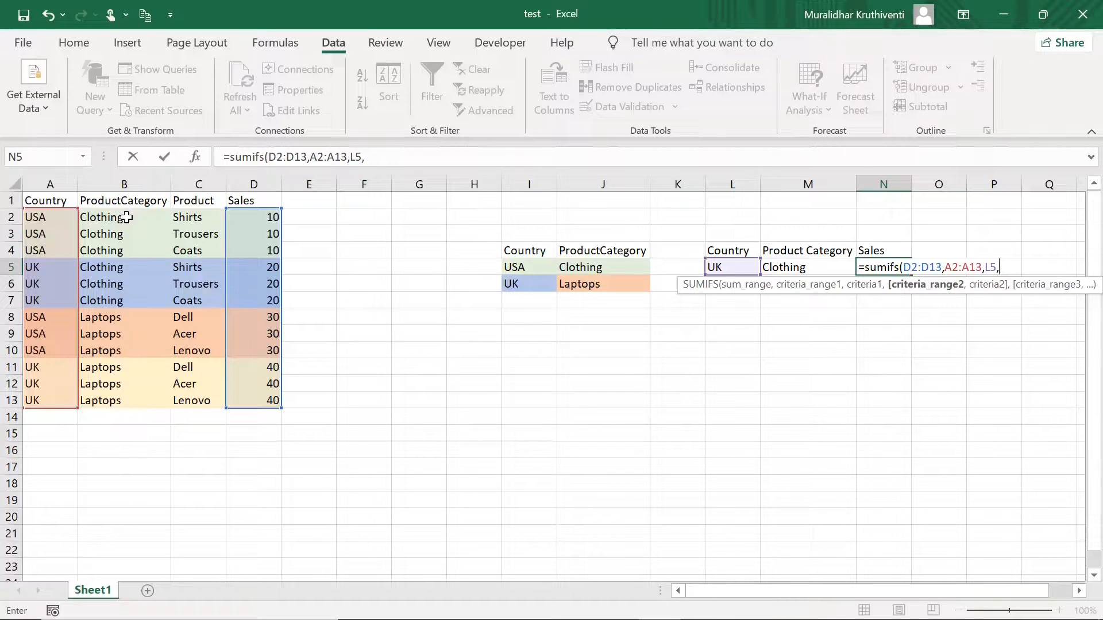
{"action": "left_click_drag", "start_coordinate": [126, 217], "coordinate": [150, 395]}
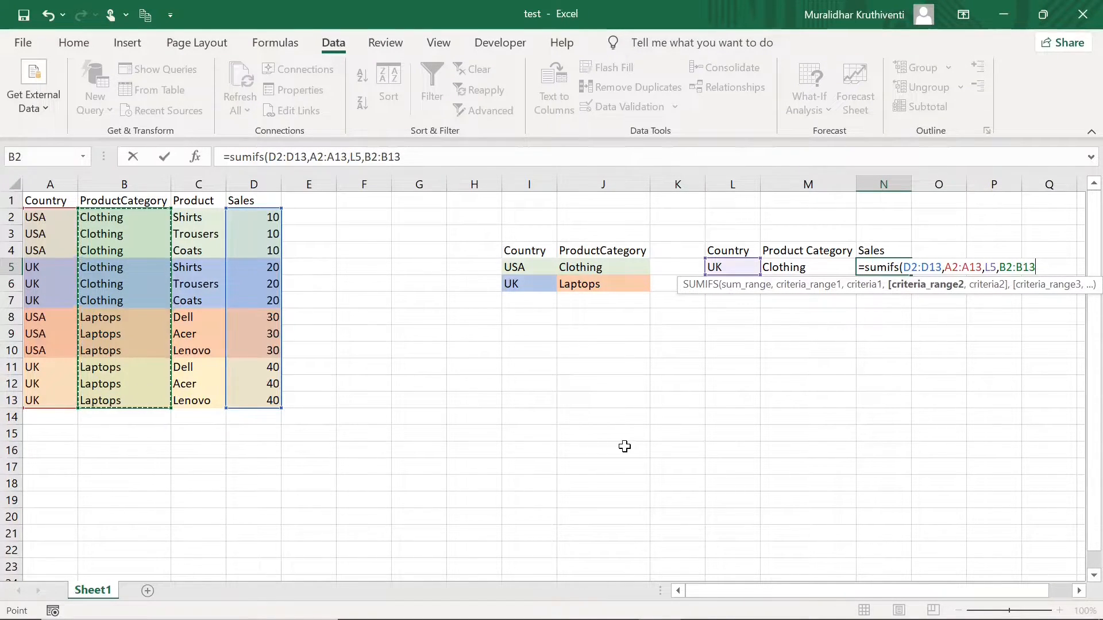
{"action": "type", "text": ","}
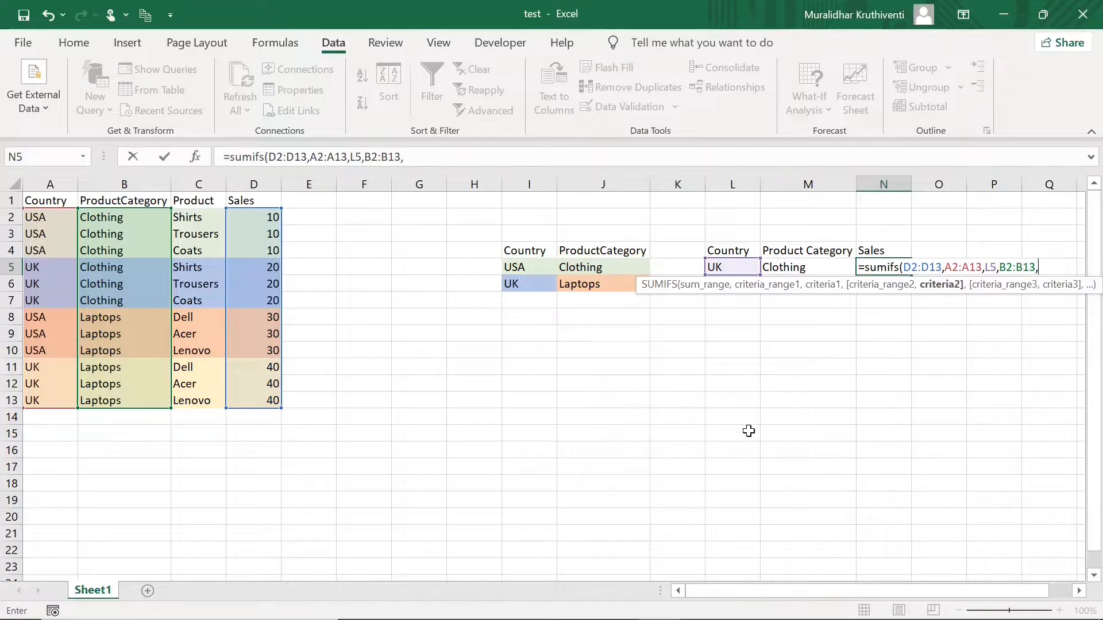
{"action": "left_click", "coordinate": [793, 271]}
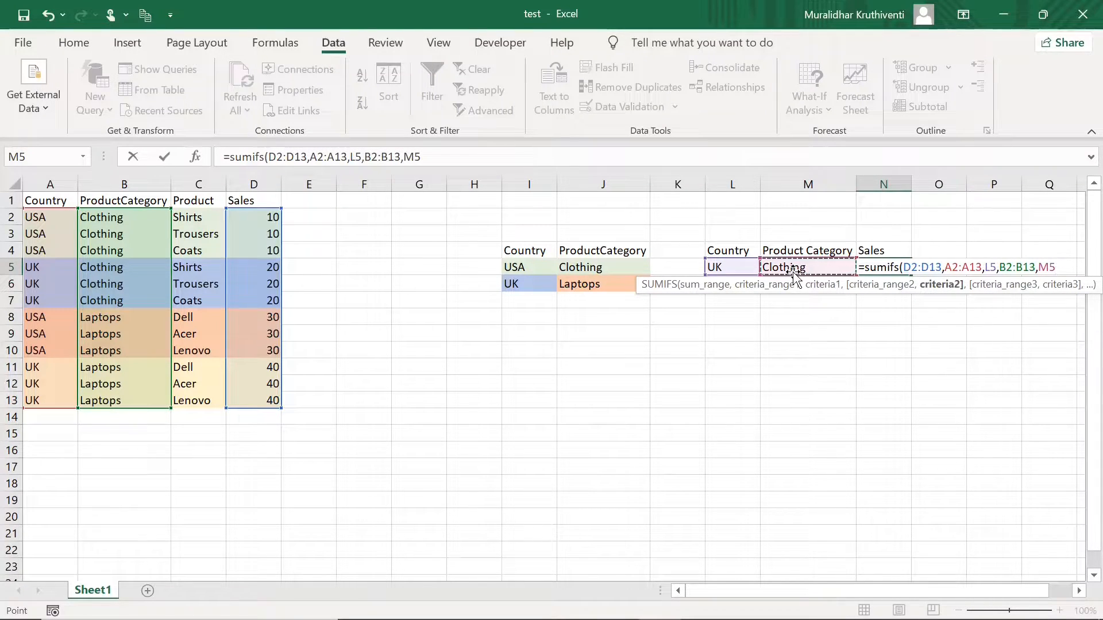
{"action": "type", "text": ")"}
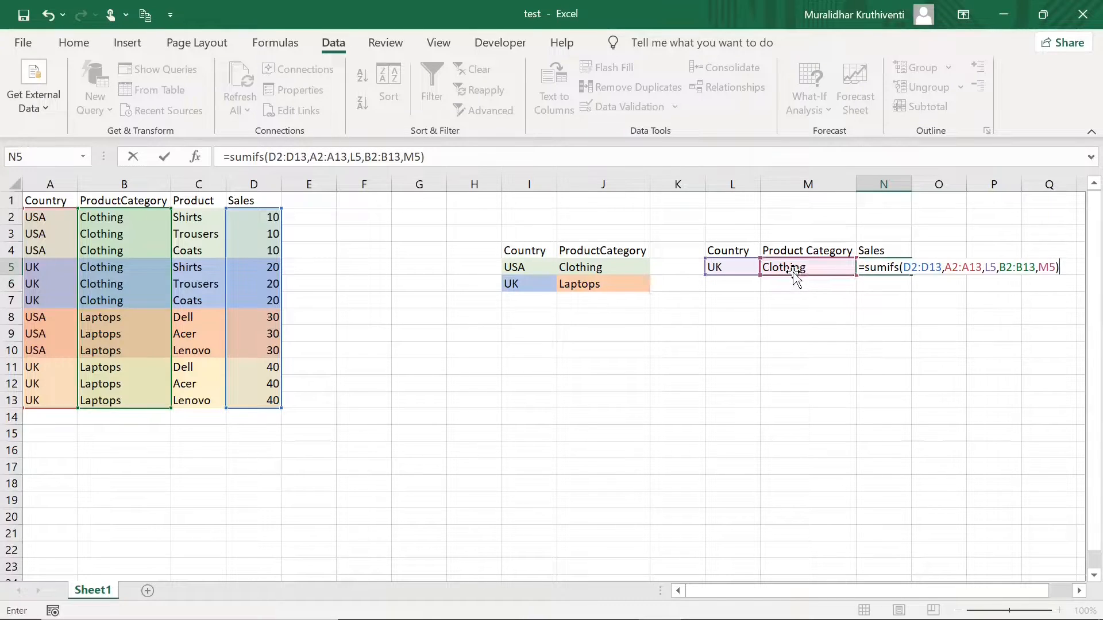
{"action": "key", "text": "Return"}
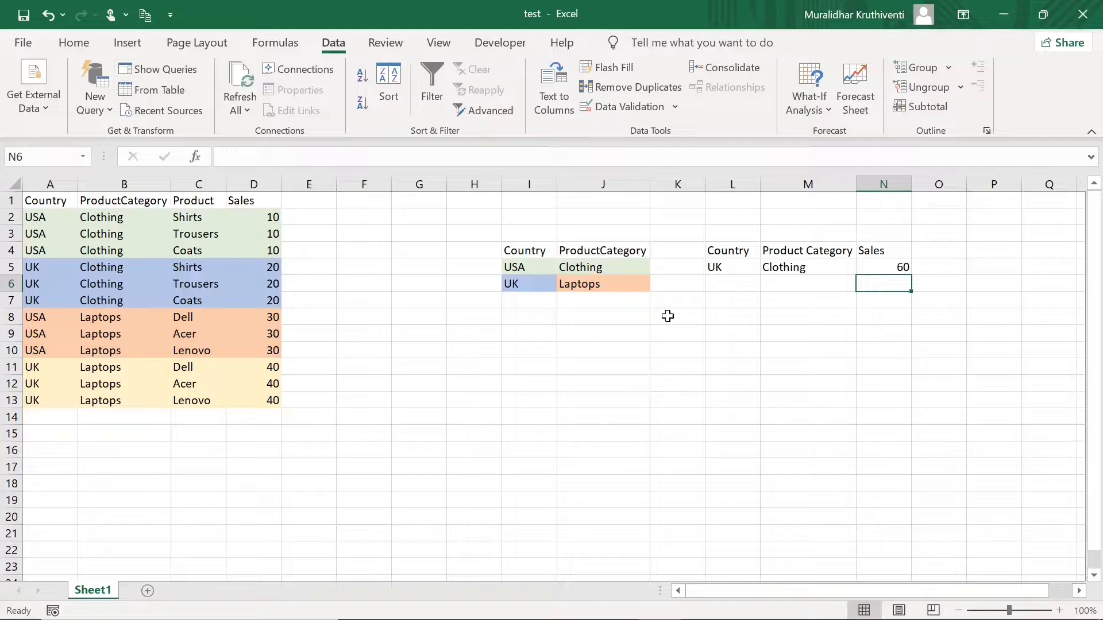
Test the sales formula by choosing Laptops as the product category in M5 and USA as the country in L5
{"action": "left_click", "coordinate": [847, 269]}
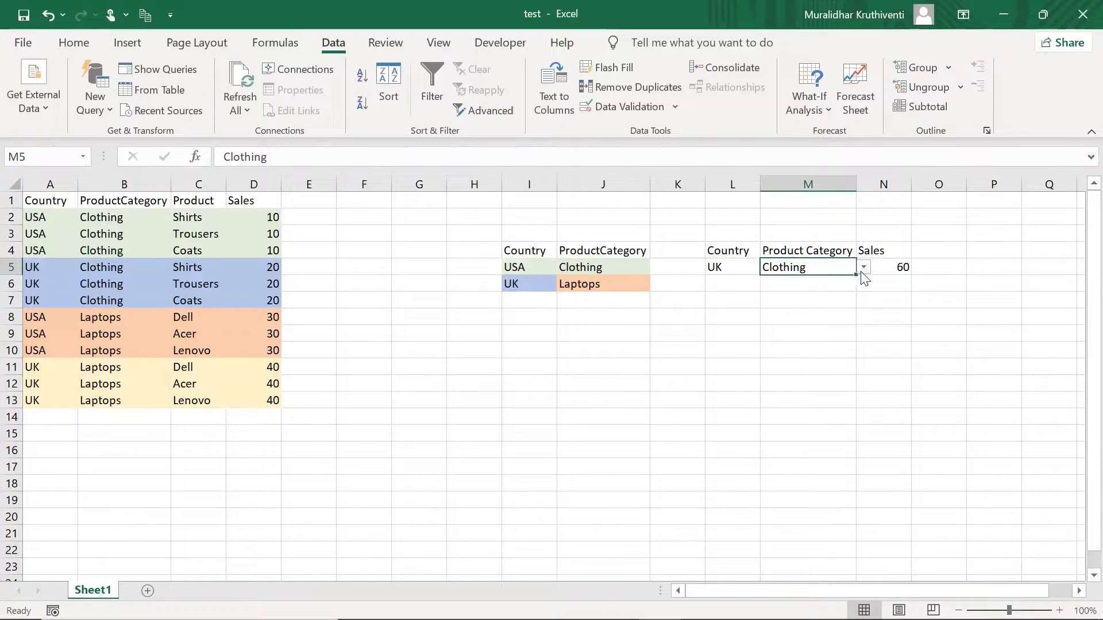
{"action": "left_click", "coordinate": [862, 273]}
{"action": "left_click", "coordinate": [821, 294]}
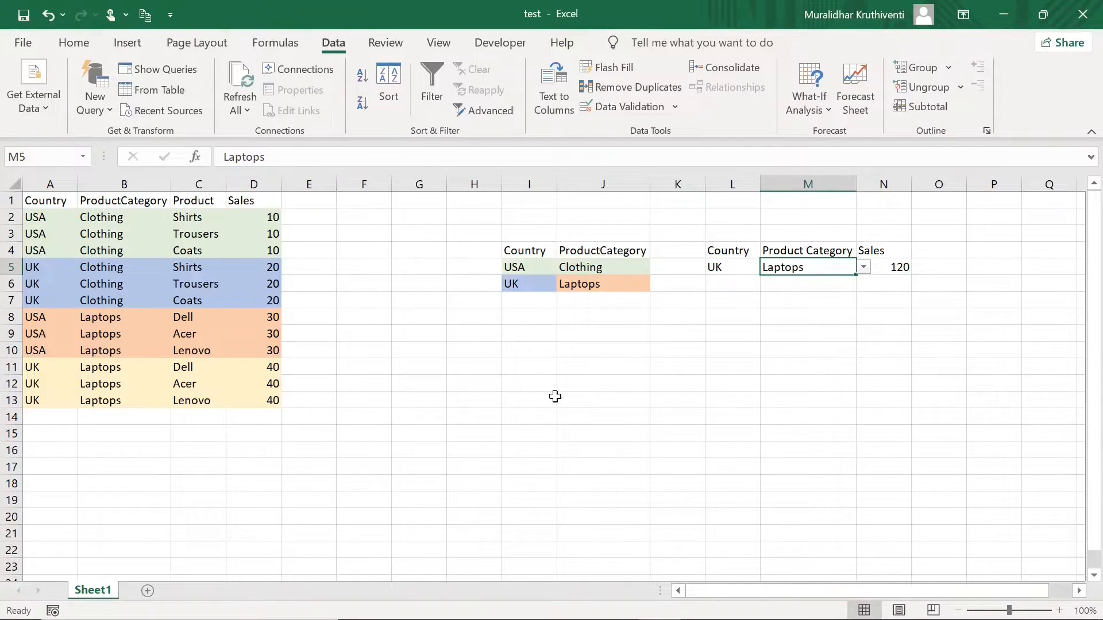
{"action": "left_click", "coordinate": [734, 266]}
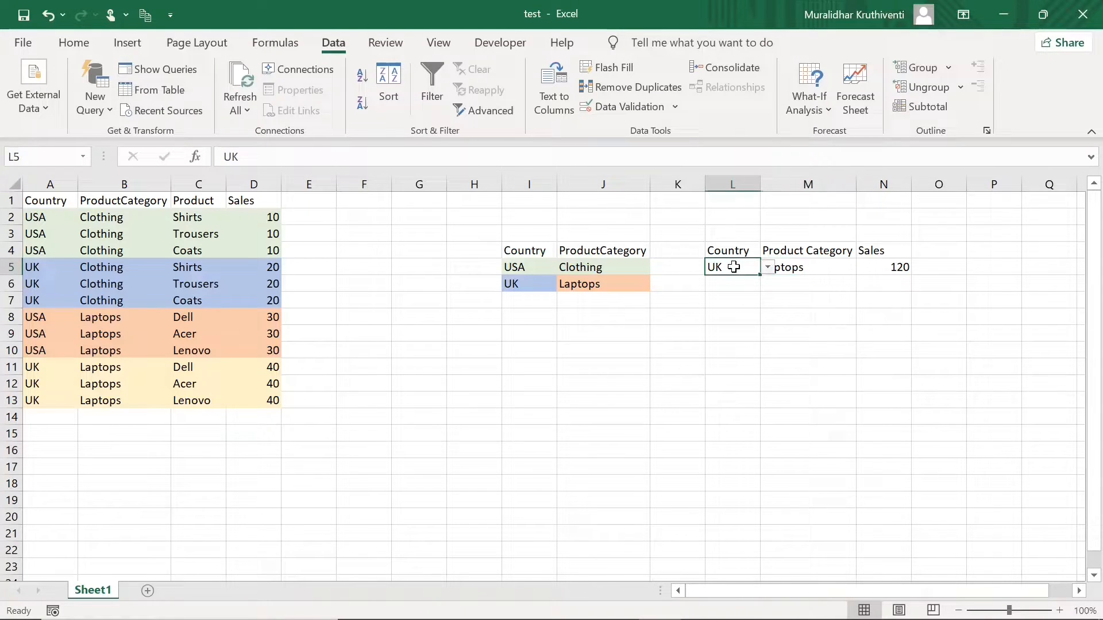
{"action": "left_click", "coordinate": [768, 268]}
{"action": "left_click", "coordinate": [745, 281]}
Switch the product category in M5 to Clothing
{"action": "right_click", "coordinate": [814, 269]}
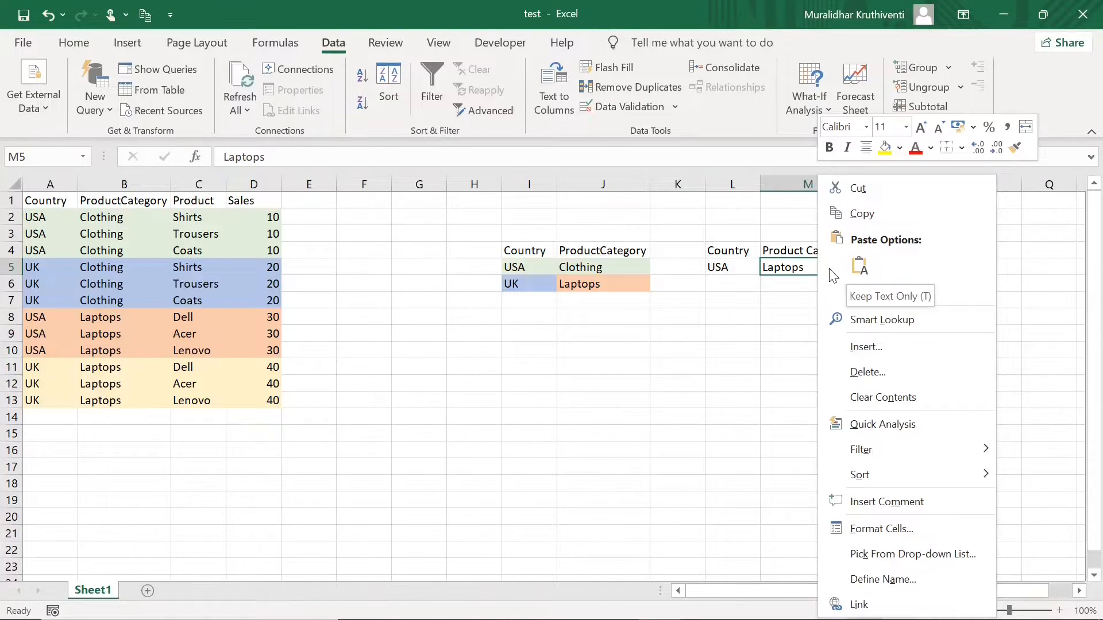
{"action": "left_click", "coordinate": [799, 272]}
{"action": "left_click", "coordinate": [863, 267]}
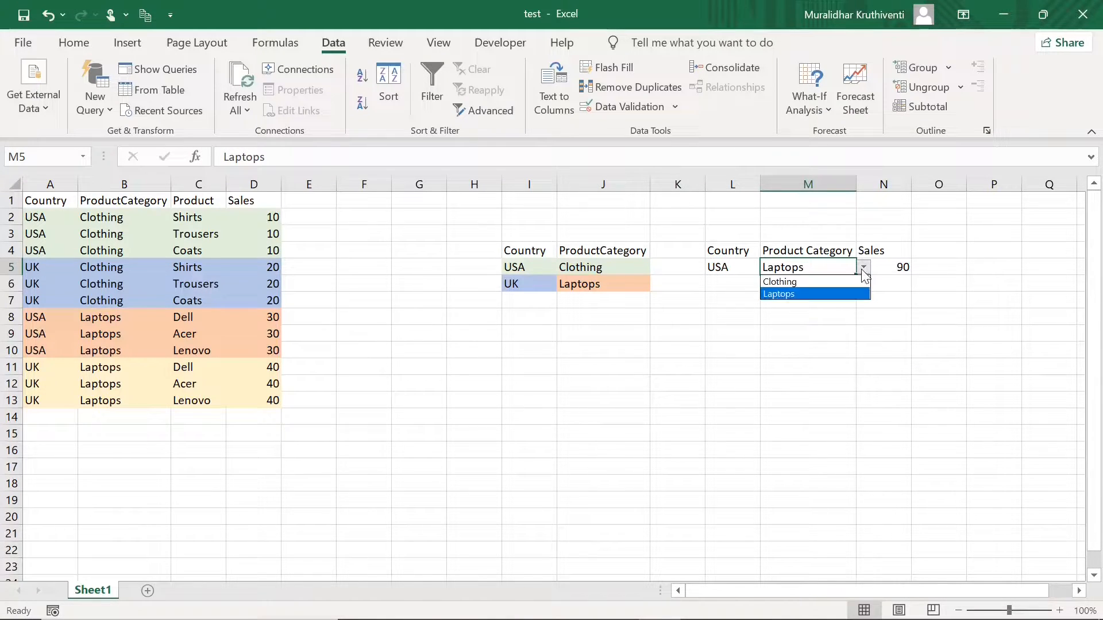
{"action": "left_click", "coordinate": [832, 282]}
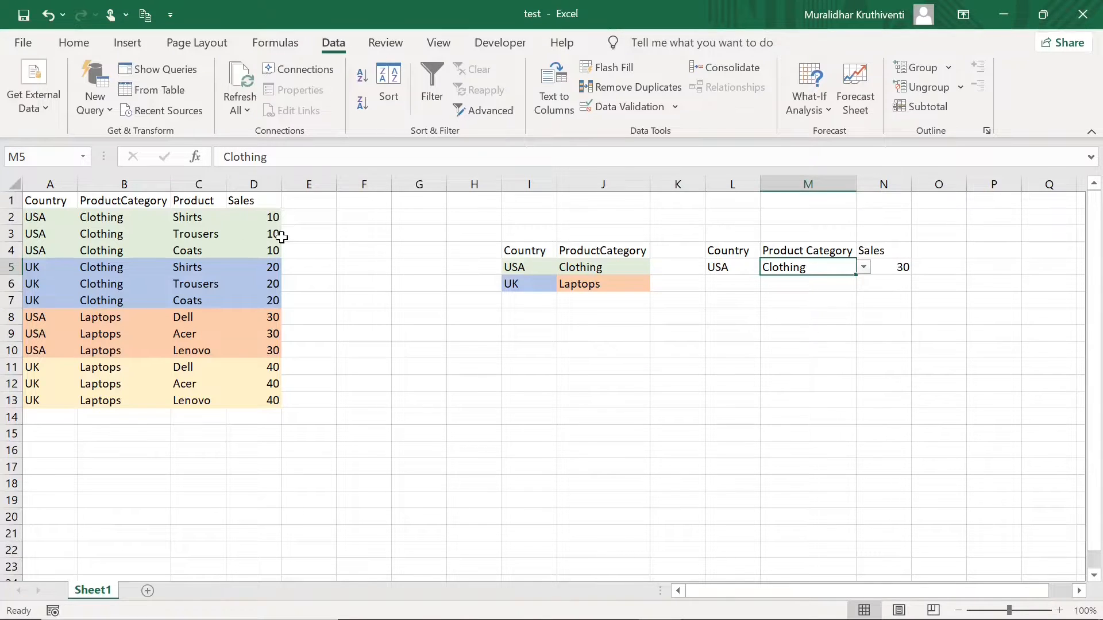
Insert an empty 2-D clustered column chart from a blank cell, then move and shrink it to fit below the Country and ProductCategory lists
{"action": "left_click", "coordinate": [805, 337]}
{"action": "left_click", "coordinate": [528, 383]}
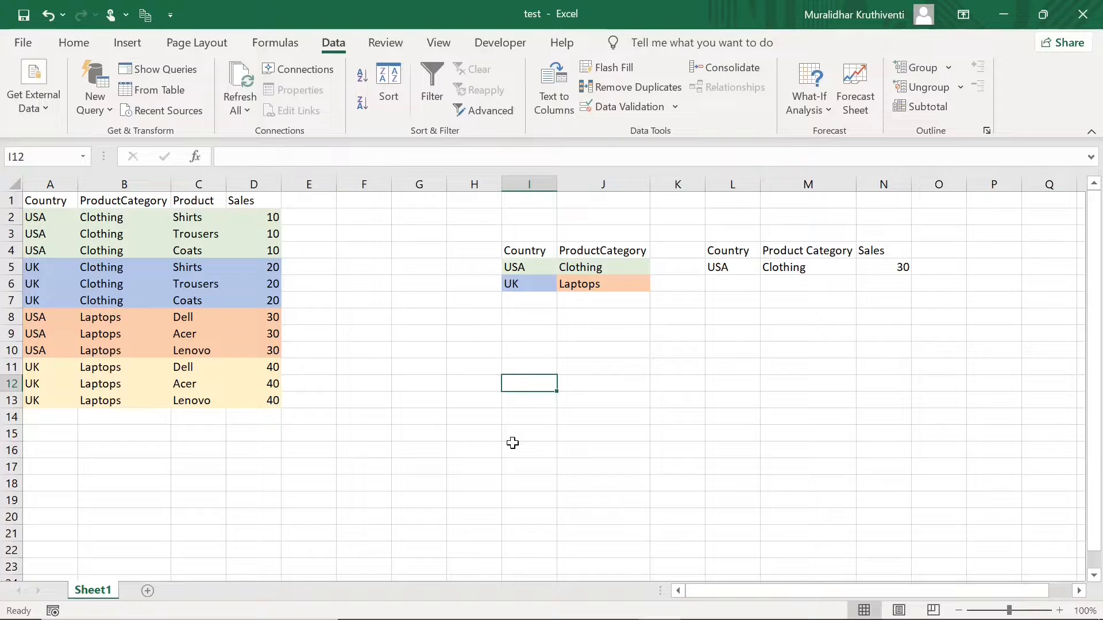
{"action": "left_click", "coordinate": [125, 45]}
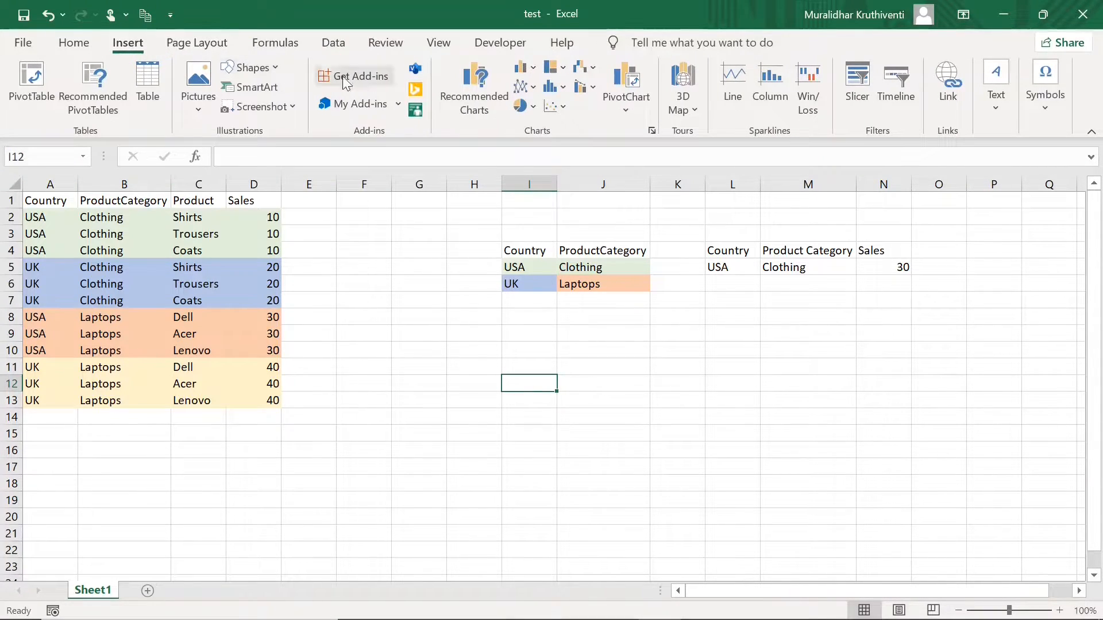
{"action": "left_click", "coordinate": [534, 70]}
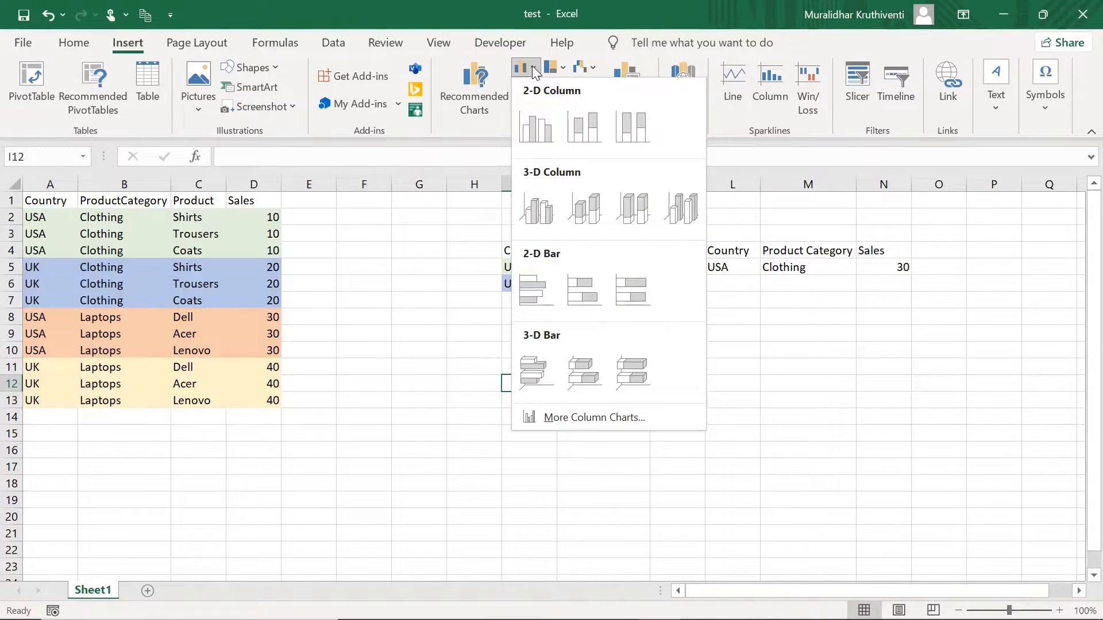
{"action": "left_click", "coordinate": [533, 138]}
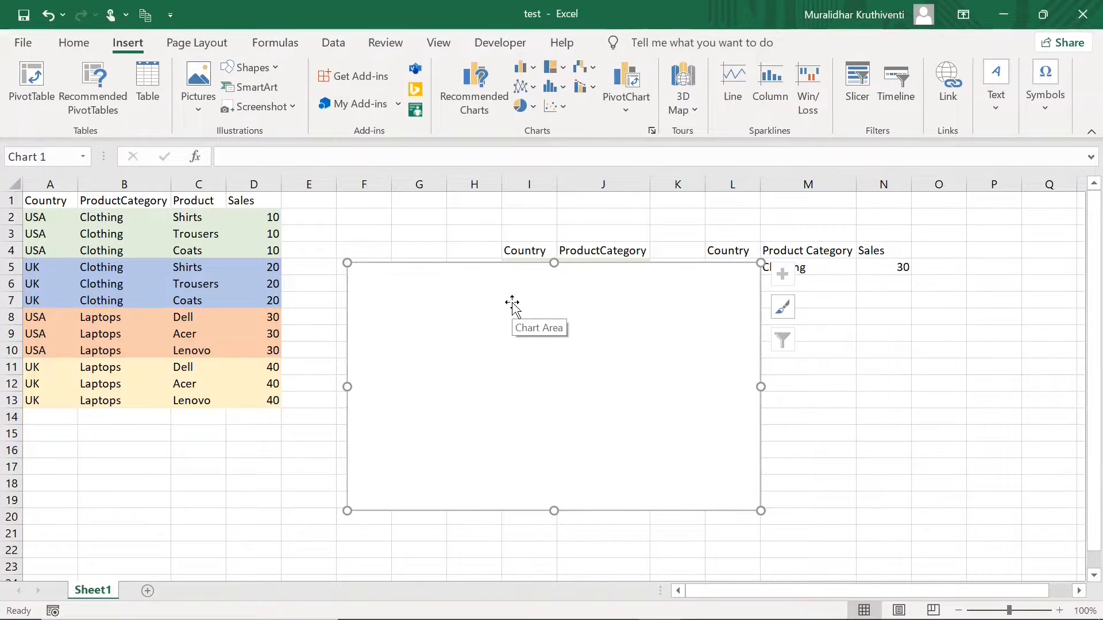
{"action": "left_click_drag", "start_coordinate": [511, 303], "coordinate": [481, 336]}
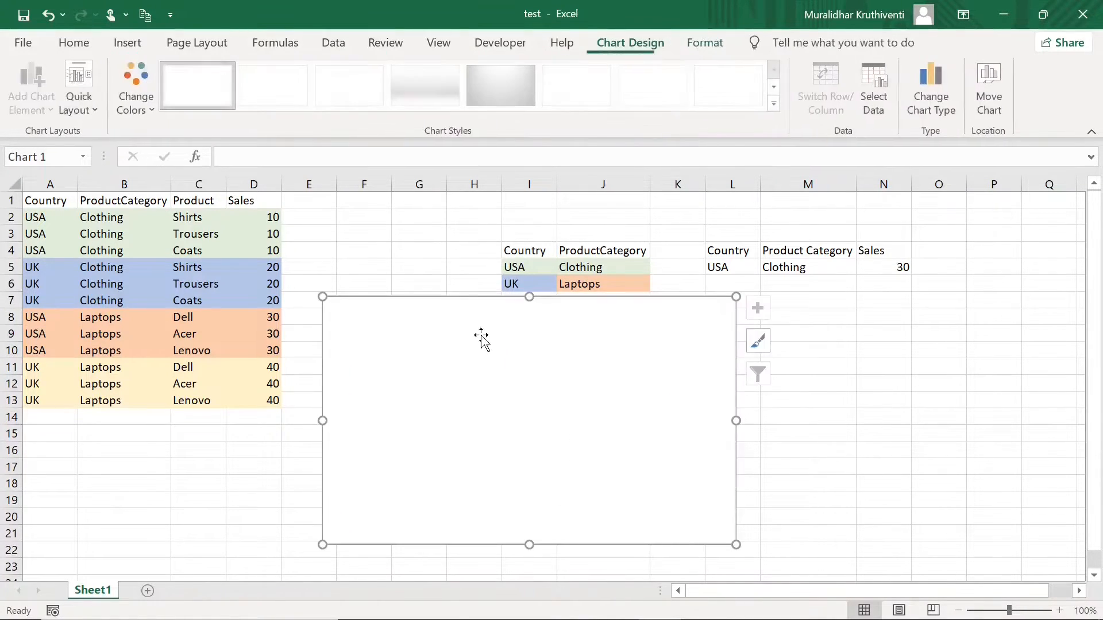
{"action": "left_click_drag", "start_coordinate": [322, 296], "coordinate": [355, 338]}
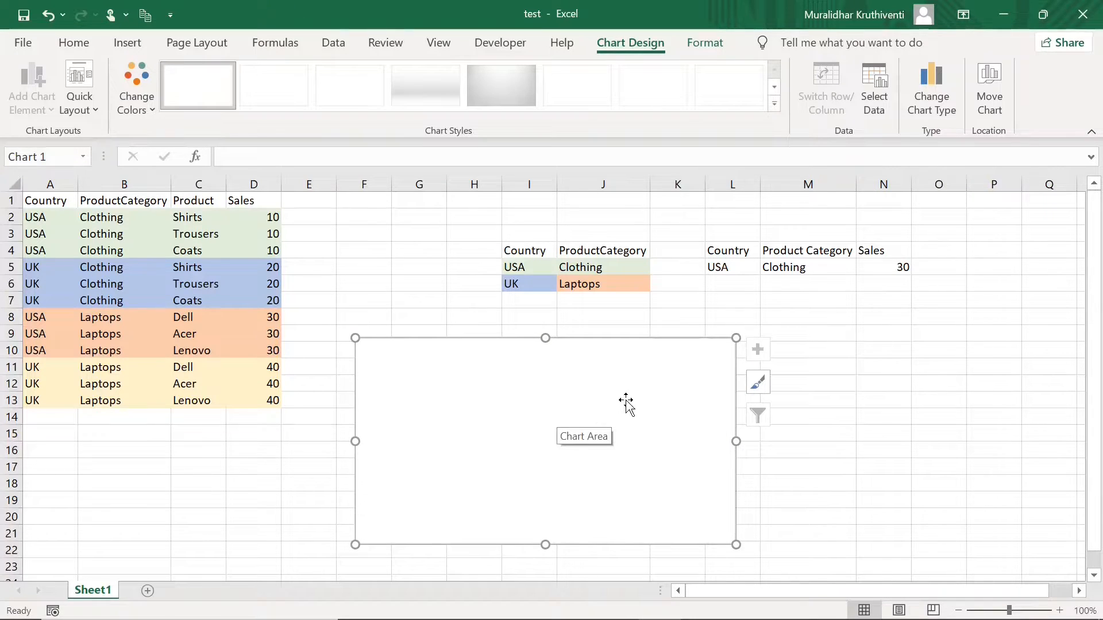
Set the empty chart's data range to L4:N5 on Sheet1
{"action": "right_click", "coordinate": [588, 407]}
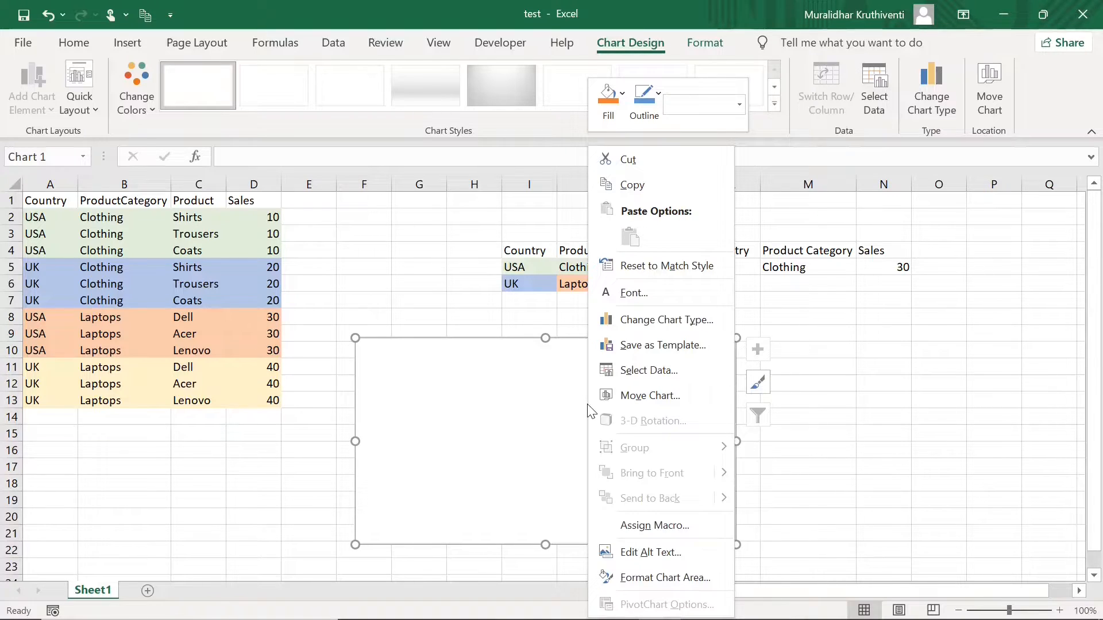
{"action": "left_click", "coordinate": [634, 372]}
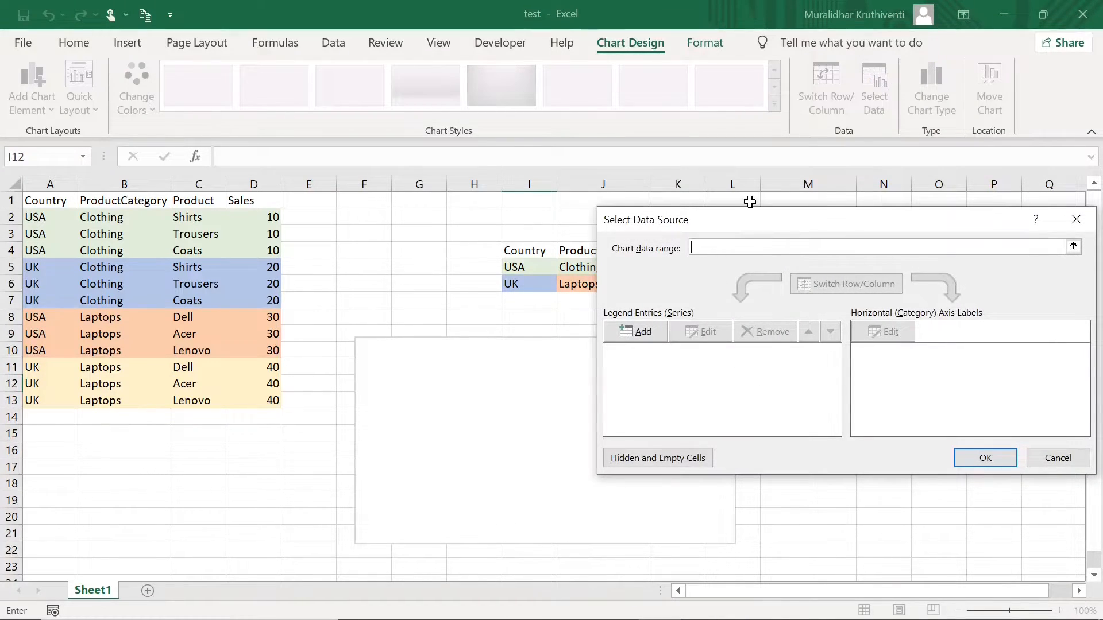
{"action": "left_click_drag", "start_coordinate": [750, 218], "coordinate": [405, 316]}
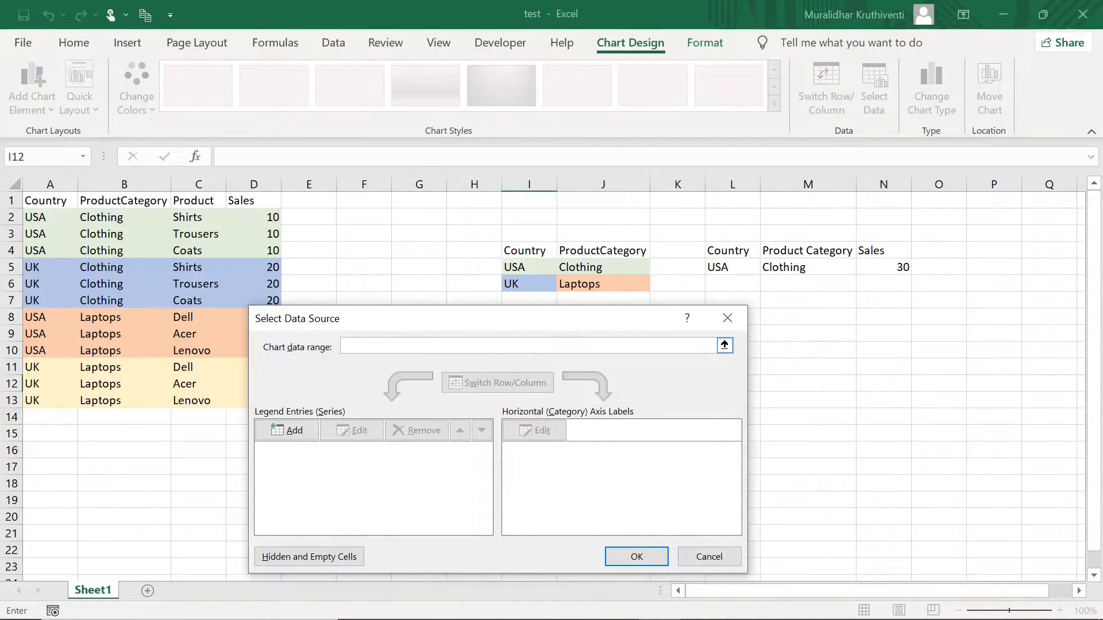
{"action": "left_click", "coordinate": [728, 253]}
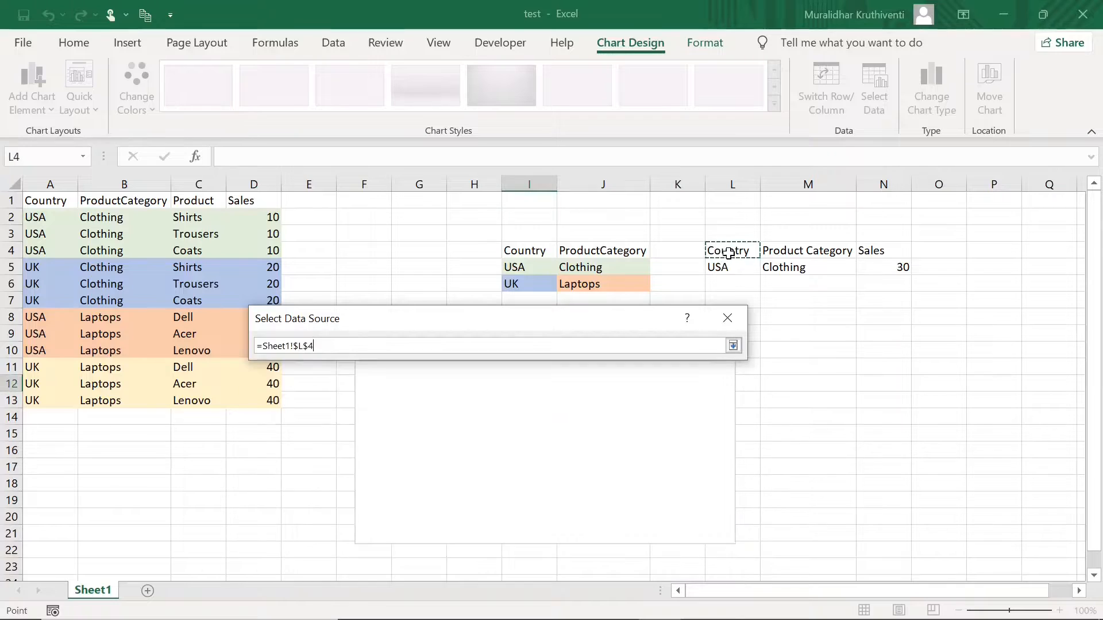
{"action": "left_click_drag", "start_coordinate": [727, 253], "coordinate": [875, 264]}
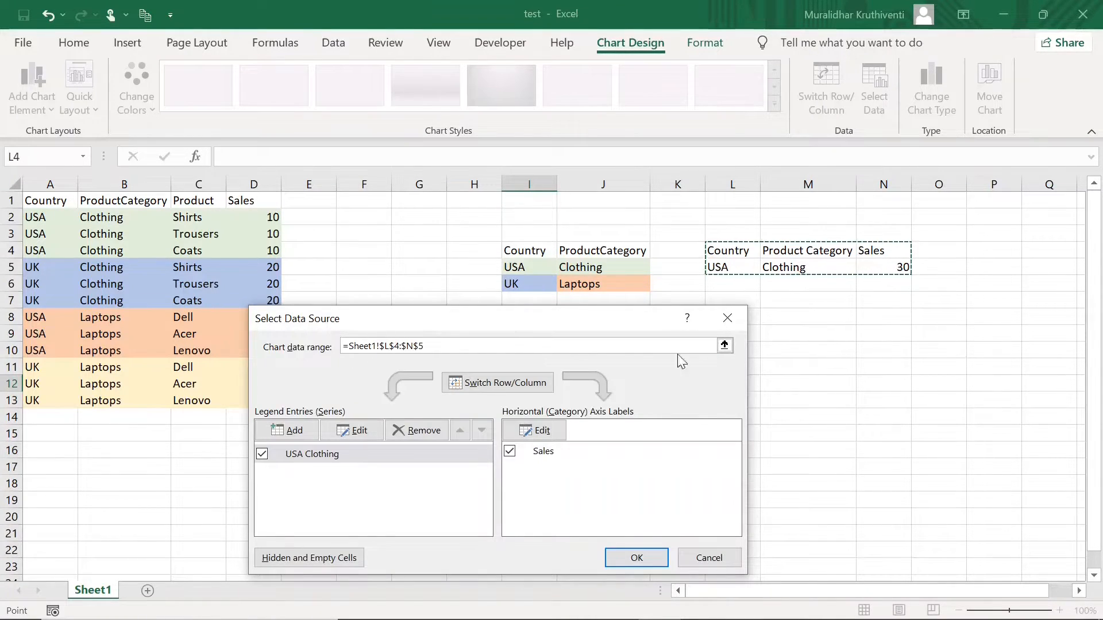
{"action": "left_click", "coordinate": [635, 557]}
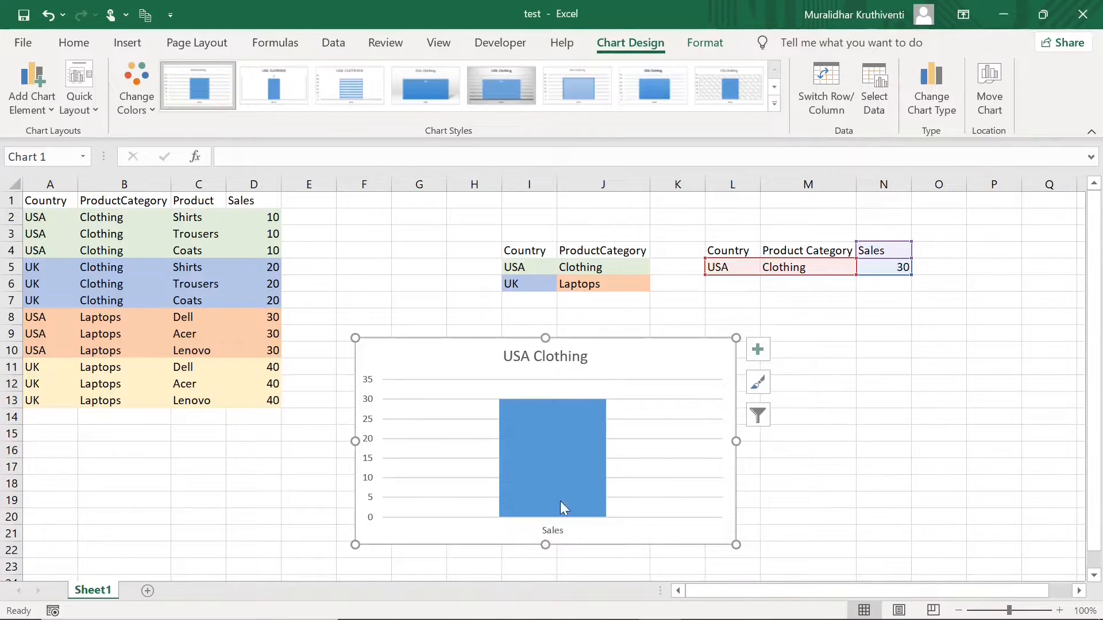
Test the column chart by switching the product category in M5 to Laptops and back to Clothing
{"action": "mouse_move", "coordinate": [577, 459]}
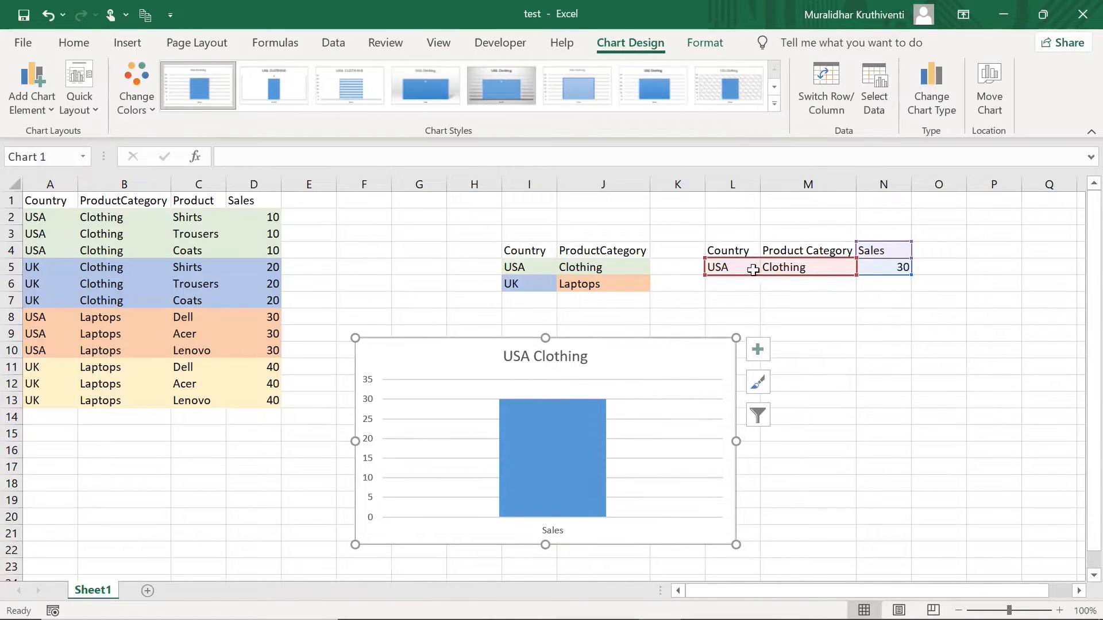
{"action": "left_click", "coordinate": [818, 268]}
{"action": "left_click", "coordinate": [863, 267]}
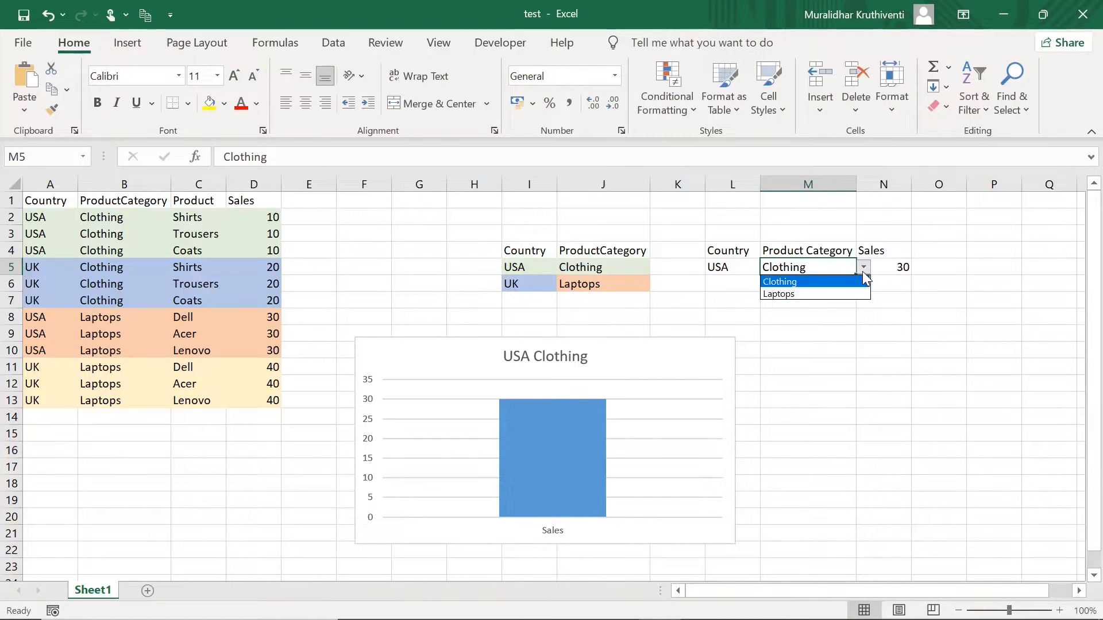
{"action": "left_click", "coordinate": [837, 293]}
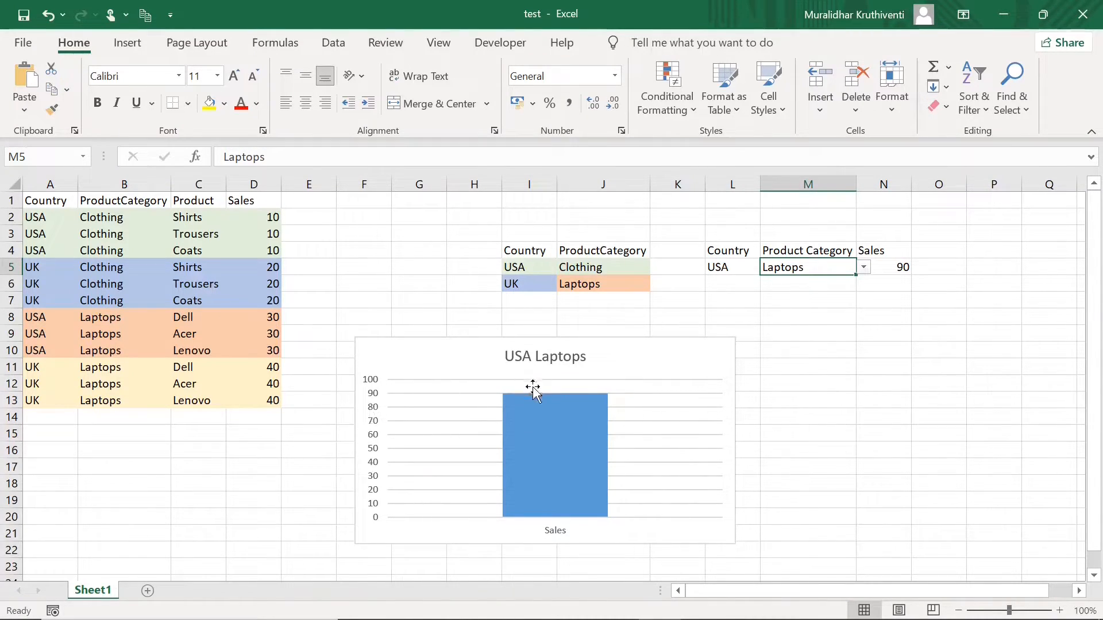
{"action": "left_click", "coordinate": [863, 268]}
{"action": "left_click", "coordinate": [844, 282]}
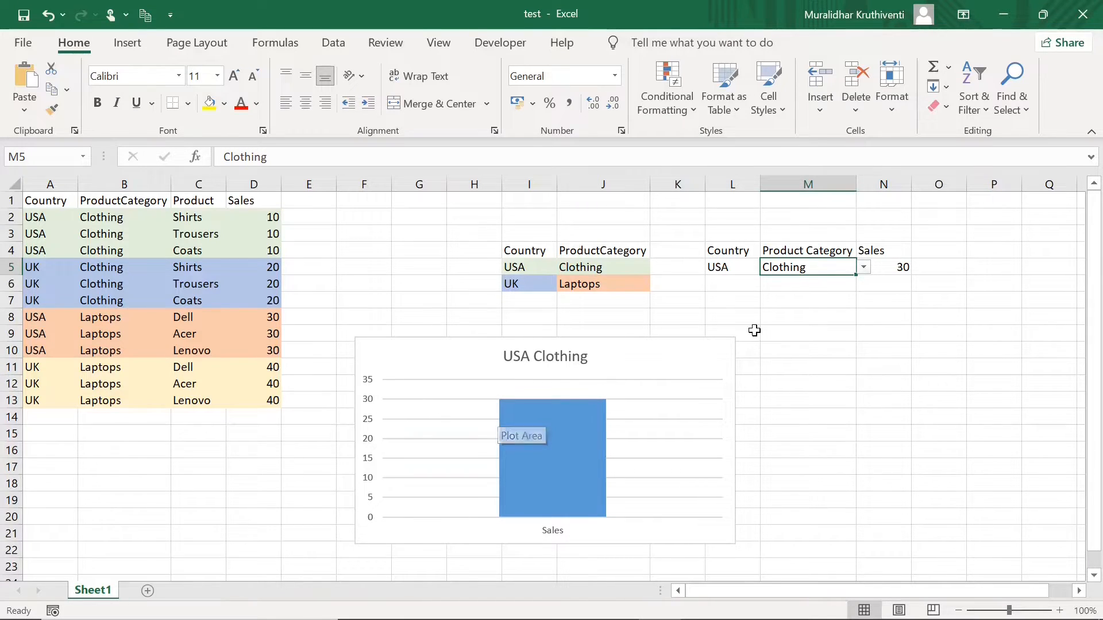
Test the column chart by choosing UK as the country in L5 and Laptops as the product category in M5
{"action": "left_click", "coordinate": [750, 270]}
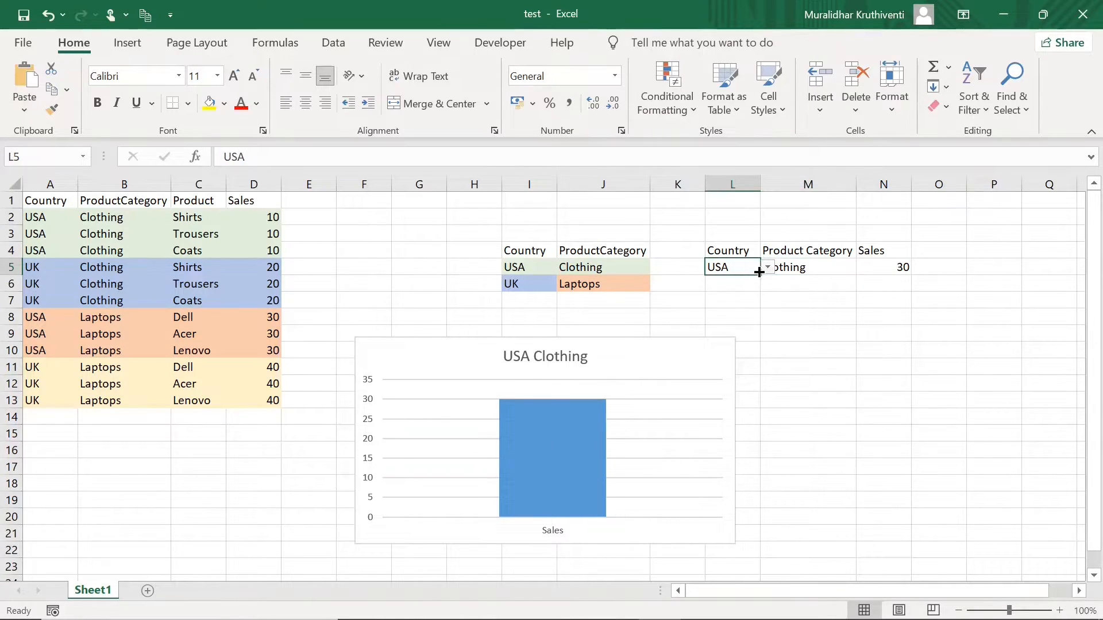
{"action": "left_click", "coordinate": [768, 269]}
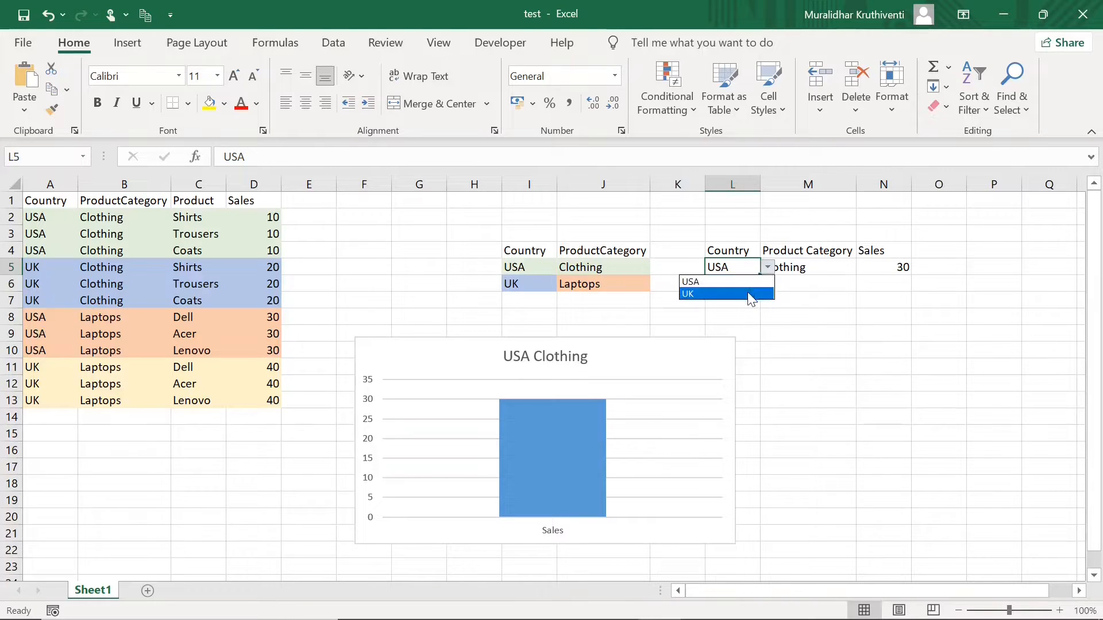
{"action": "left_click", "coordinate": [748, 292]}
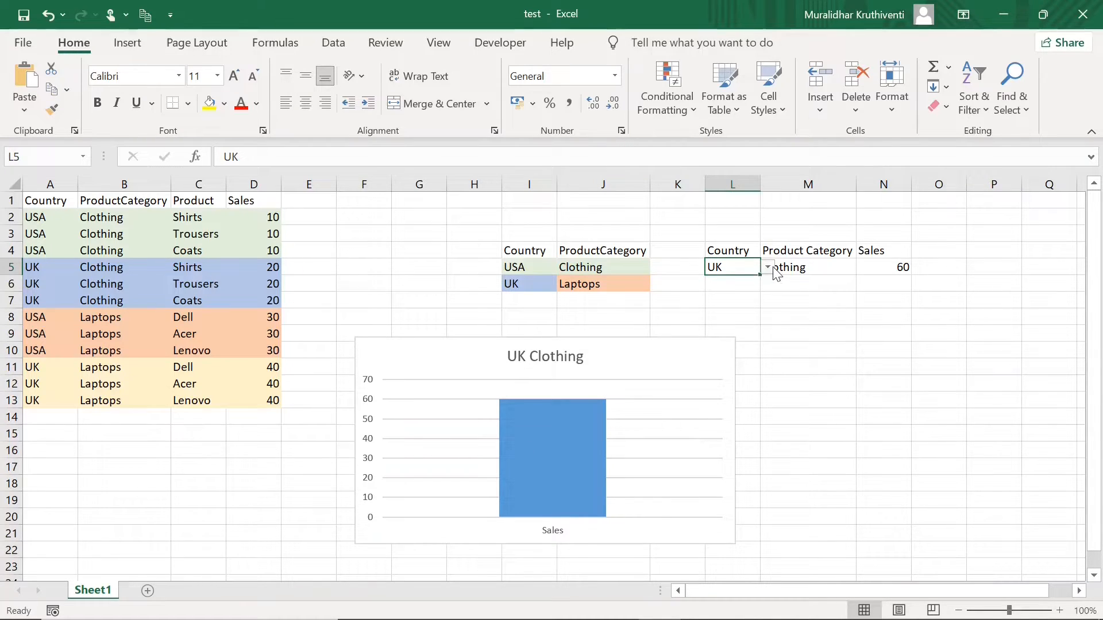
{"action": "left_click", "coordinate": [822, 267]}
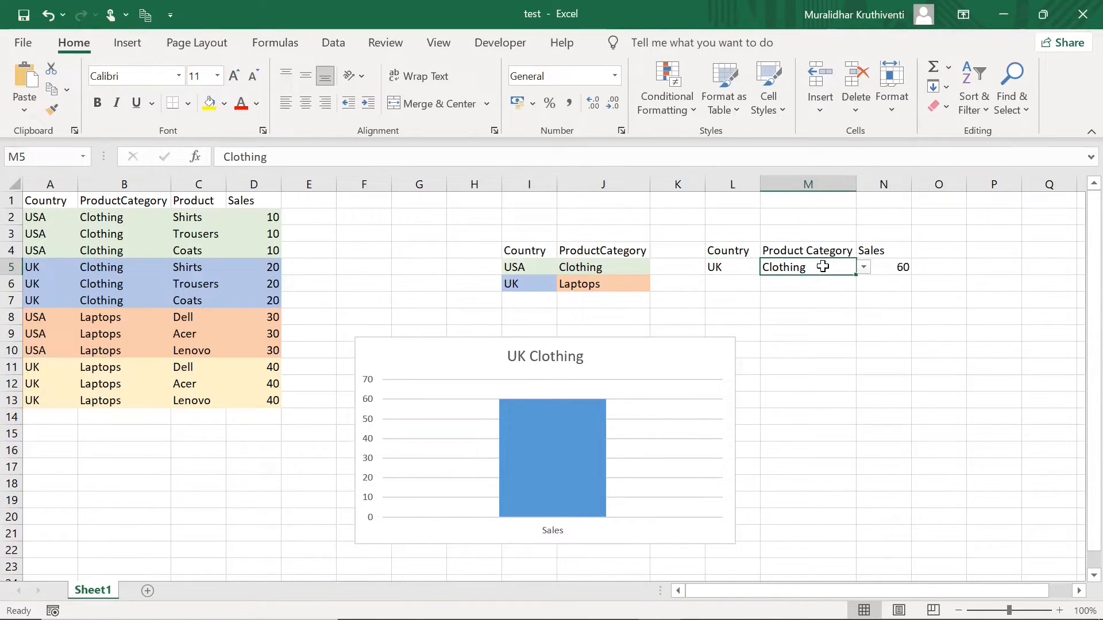
{"action": "left_click", "coordinate": [864, 267]}
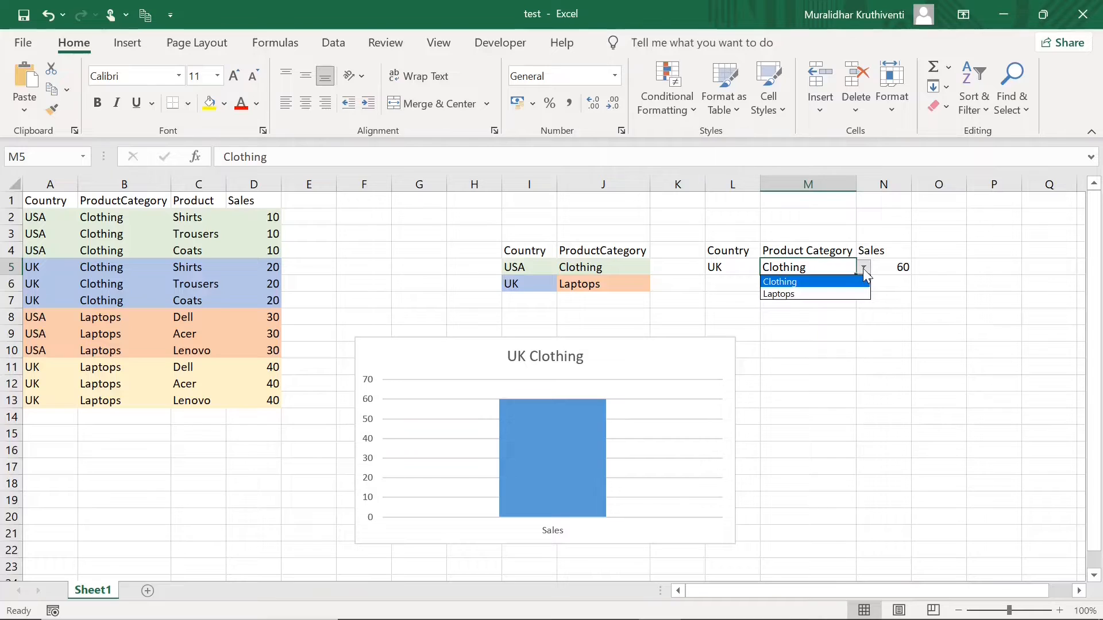
{"action": "left_click", "coordinate": [839, 294]}
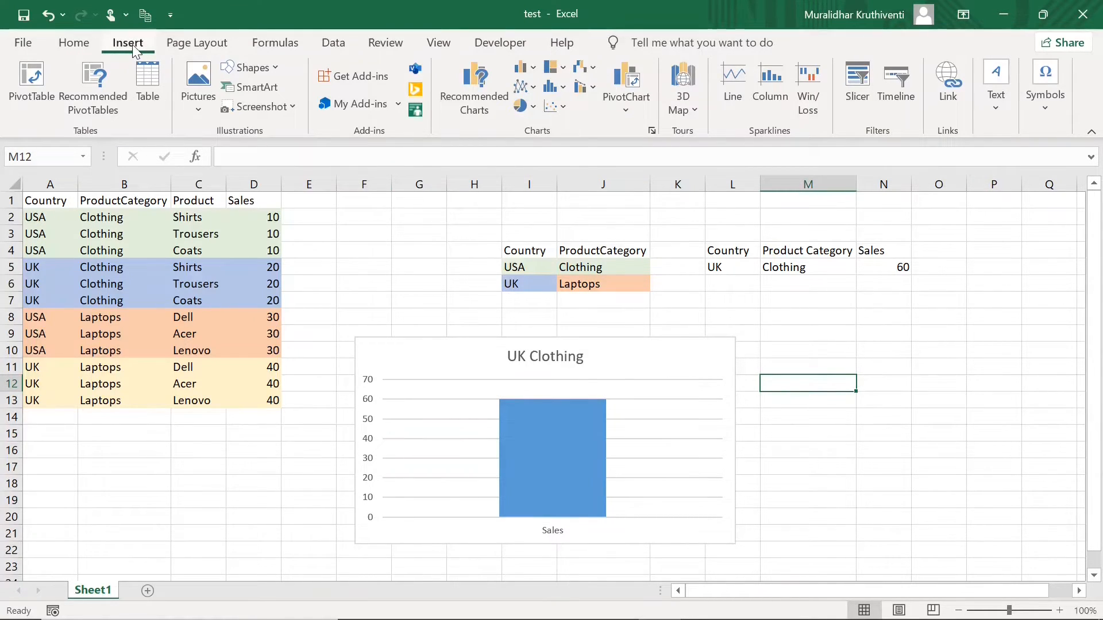
Insert an empty 2-D clustered bar chart from a blank cell, then move and shrink it to fit beside the column chart
{"action": "left_click", "coordinate": [531, 68]}
{"action": "left_click", "coordinate": [531, 68]}
{"action": "left_click", "coordinate": [531, 68]}
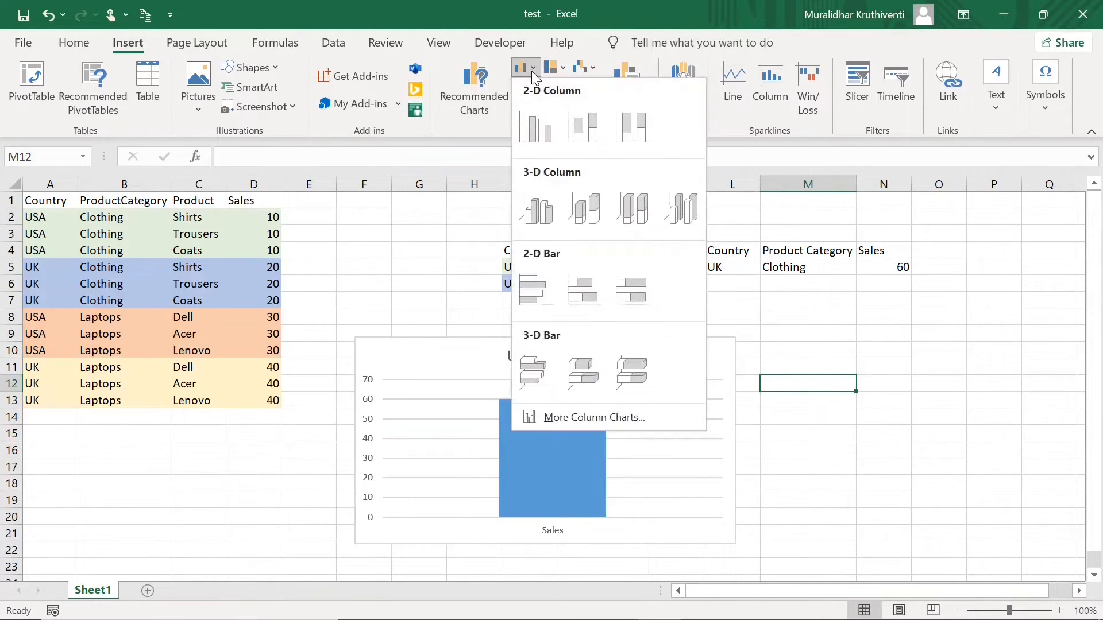
{"action": "left_click", "coordinate": [540, 288]}
{"action": "left_click_drag", "start_coordinate": [551, 297], "coordinate": [871, 338]}
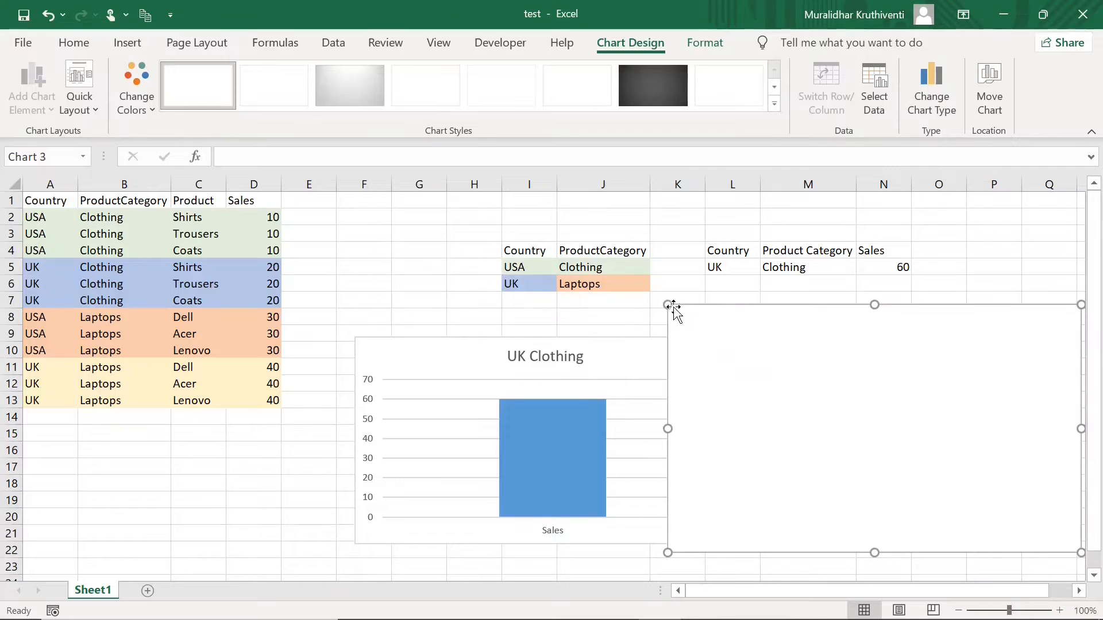
{"action": "left_click_drag", "start_coordinate": [668, 305], "coordinate": [751, 345]}
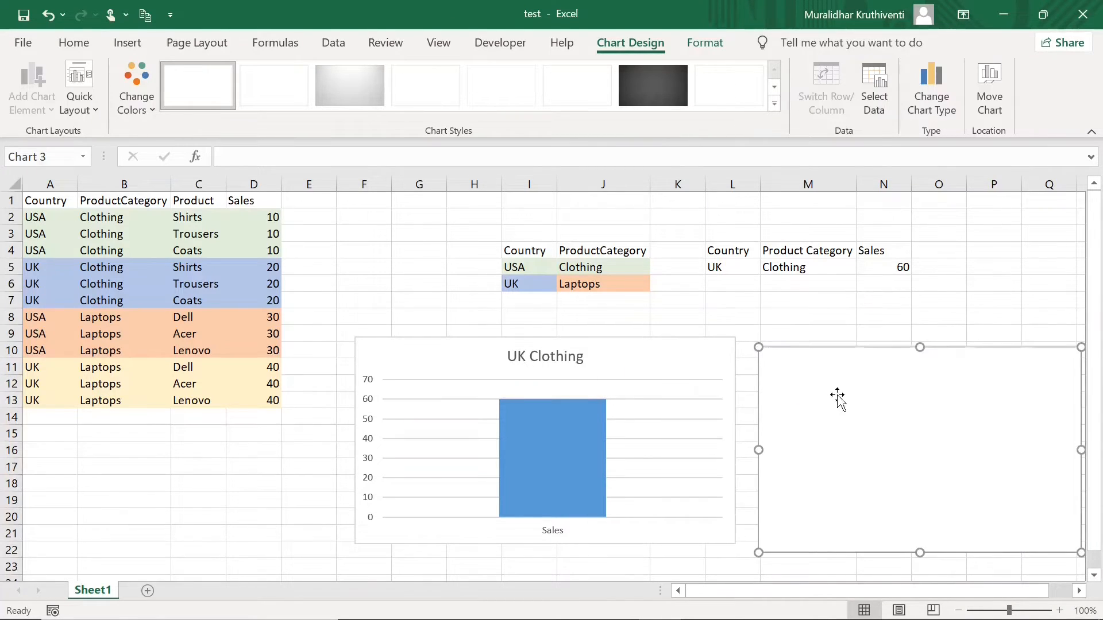
{"action": "left_click_drag", "start_coordinate": [832, 390], "coordinate": [825, 378]}
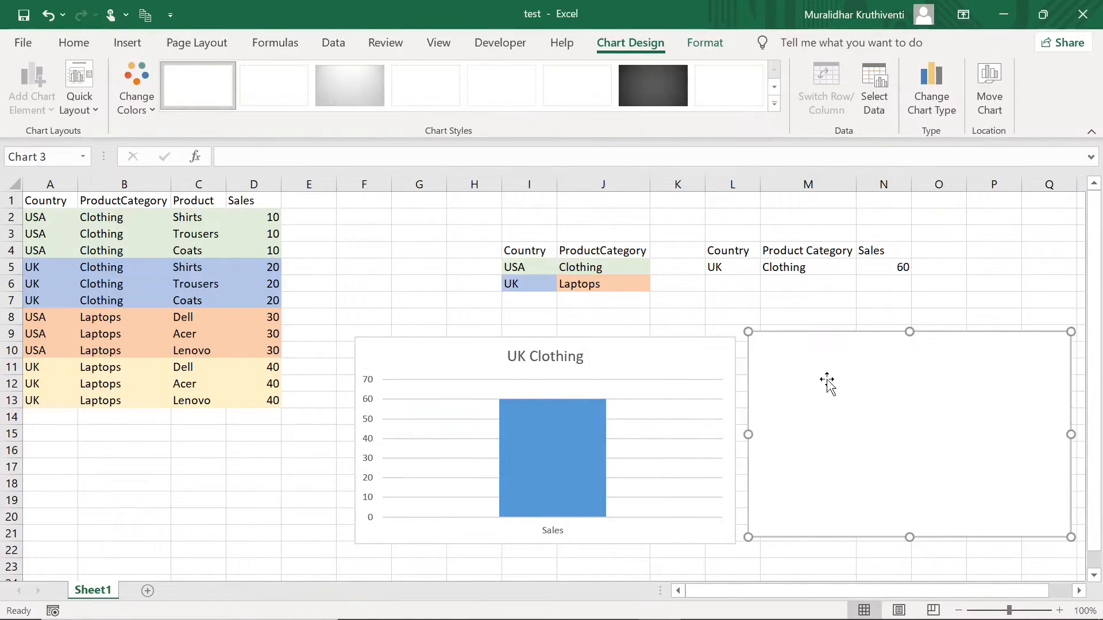
Set the empty bar chart's data range to L4:N5 on Sheet1
{"action": "right_click", "coordinate": [830, 396]}
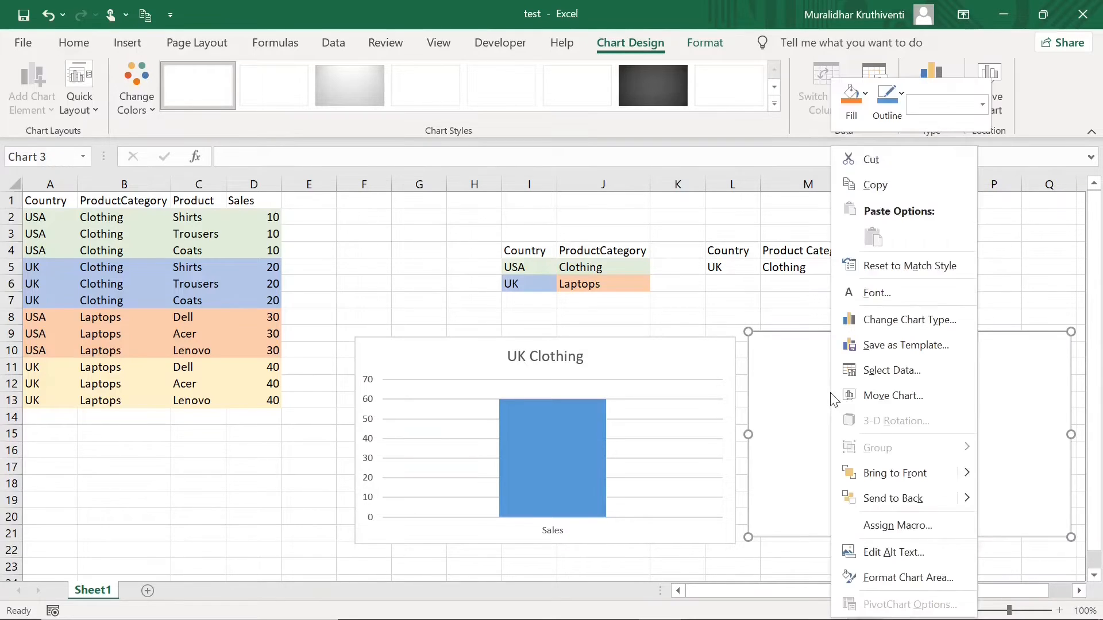
{"action": "left_click", "coordinate": [874, 370]}
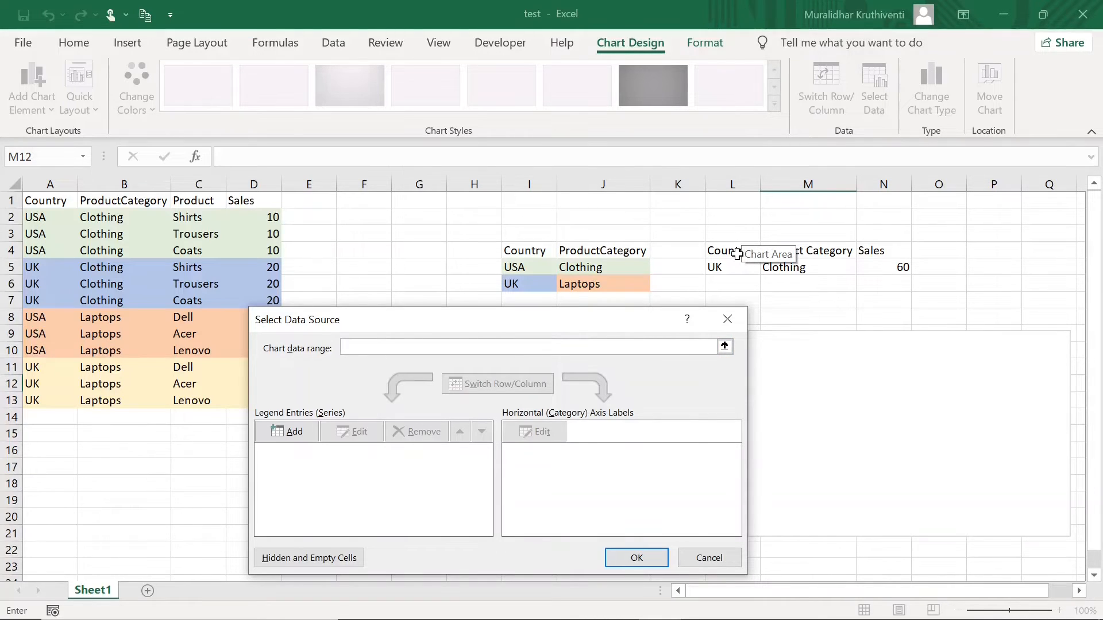
{"action": "left_click_drag", "start_coordinate": [756, 253], "coordinate": [870, 264]}
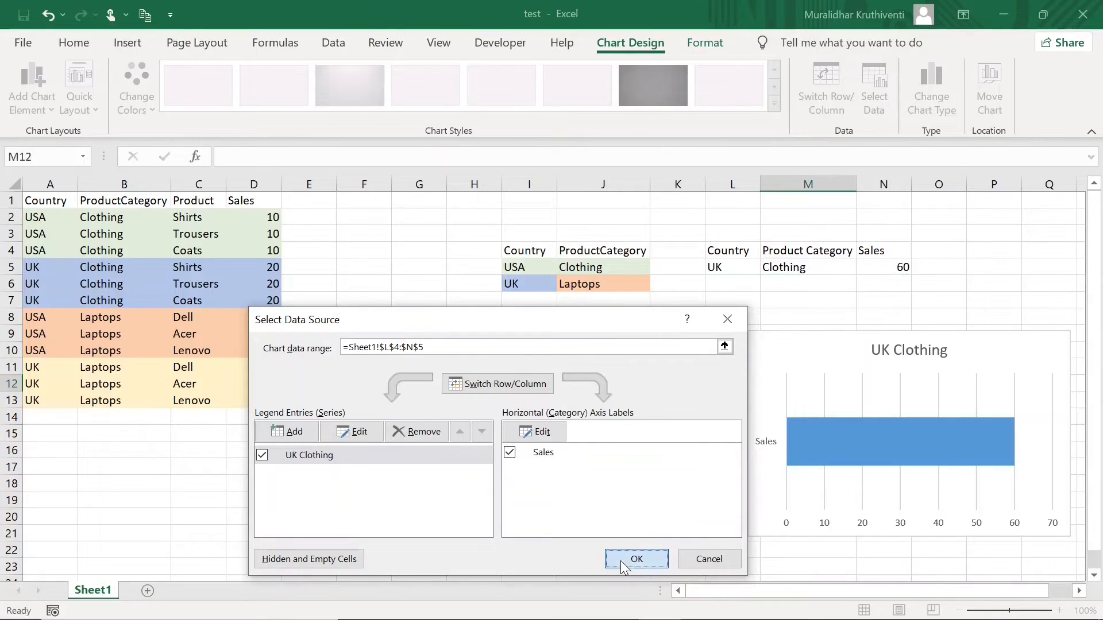
{"action": "left_click", "coordinate": [624, 560]}
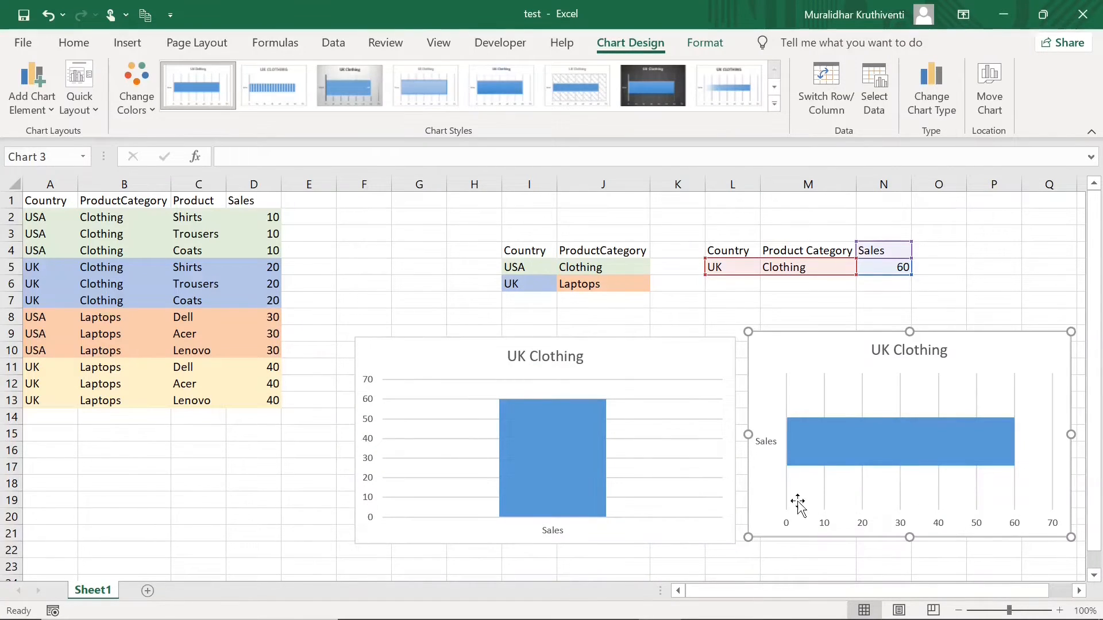
{"action": "mouse_move", "coordinate": [938, 445]}
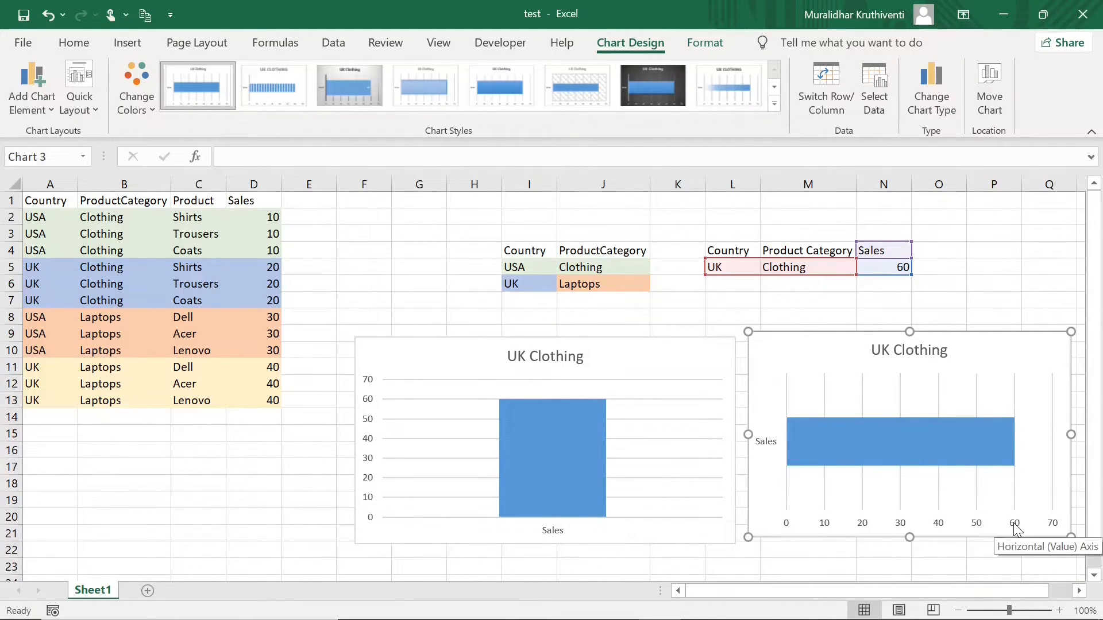
Test both charts by choosing Laptops as the product category in M5 and USA as the country in L5
{"action": "left_click", "coordinate": [842, 268]}
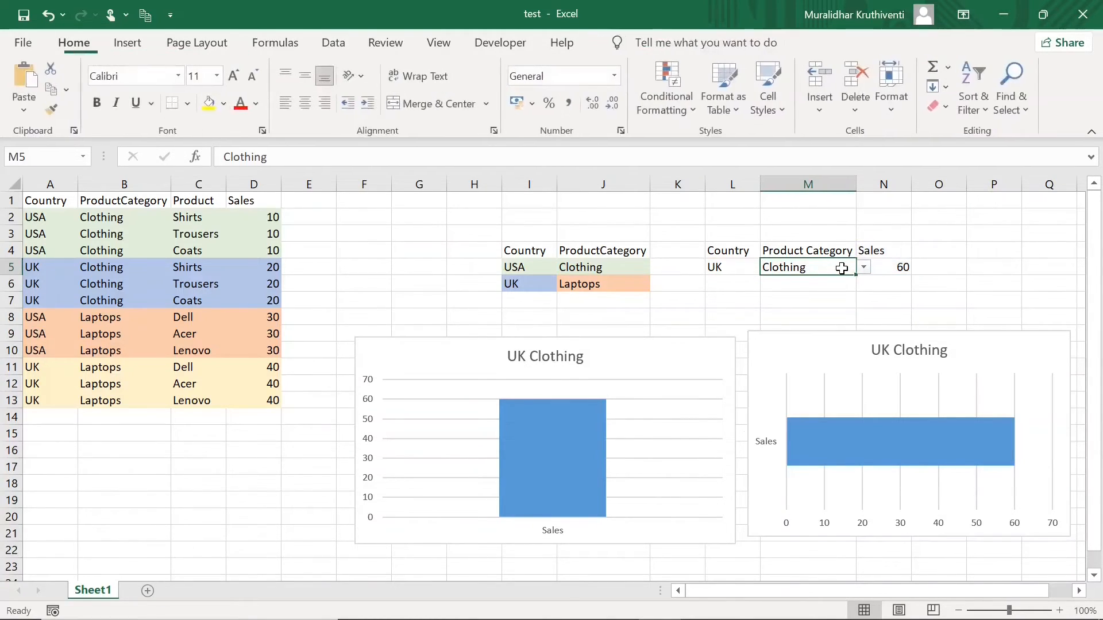
{"action": "left_click", "coordinate": [863, 267]}
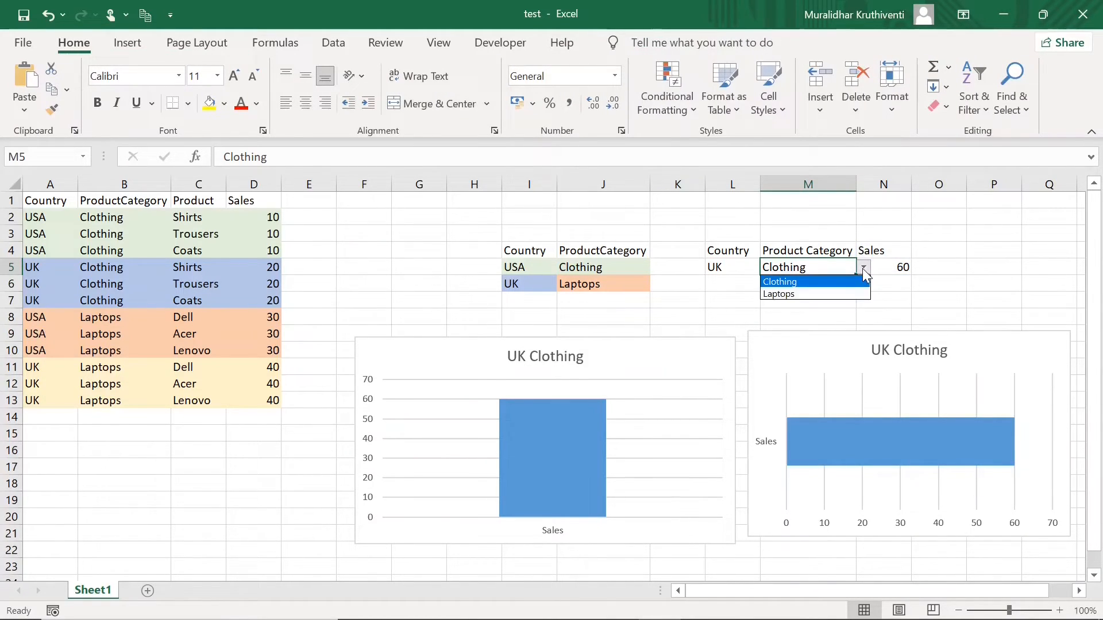
{"action": "left_click", "coordinate": [822, 295]}
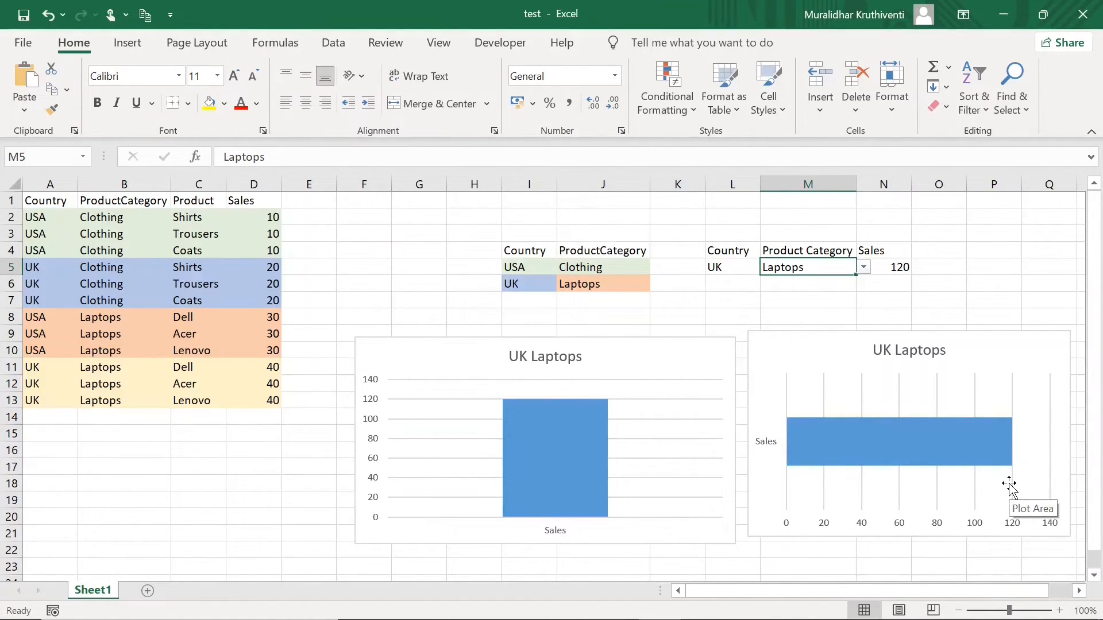
{"action": "left_click", "coordinate": [737, 267]}
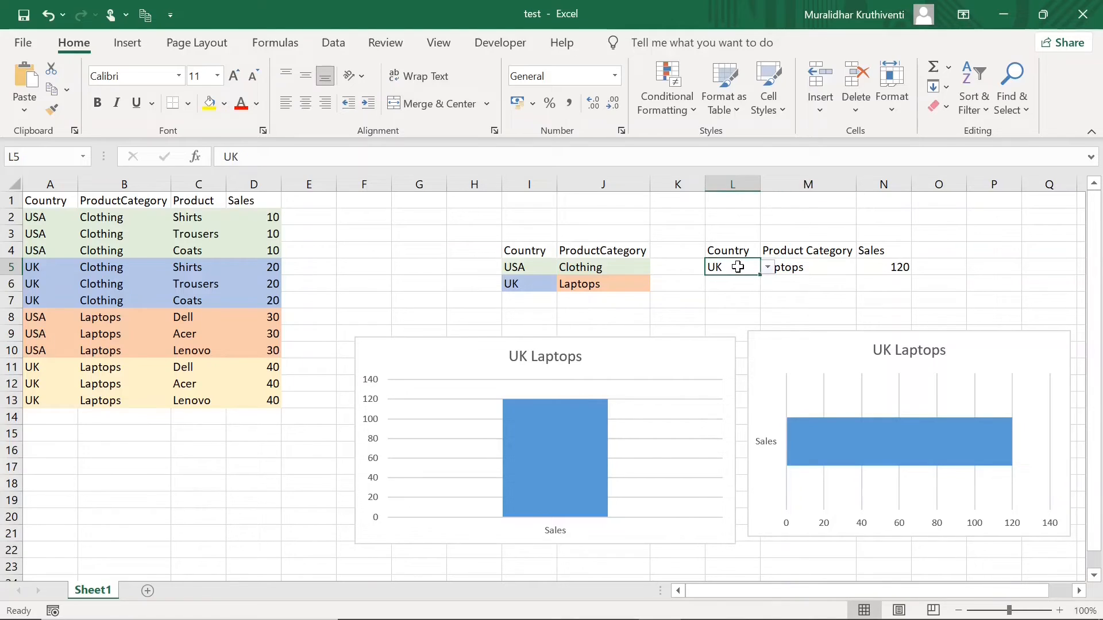
{"action": "left_click", "coordinate": [767, 268]}
{"action": "left_click", "coordinate": [739, 279]}
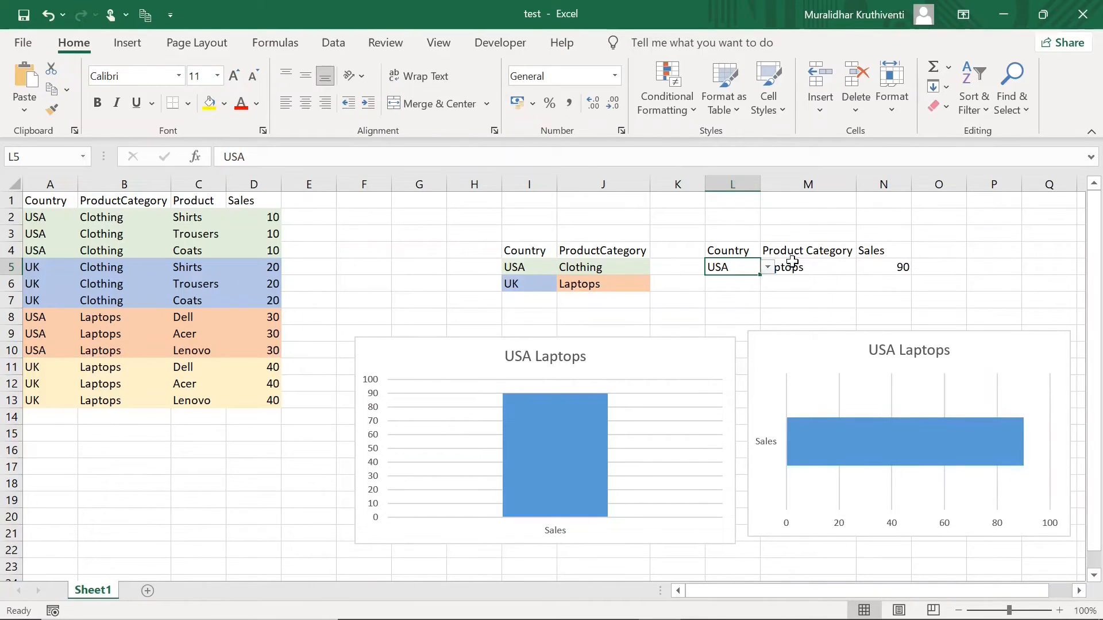
Switch the product category in M5 to Clothing and select the Sales series in the column chart and the bar chart
{"action": "left_click", "coordinate": [834, 272]}
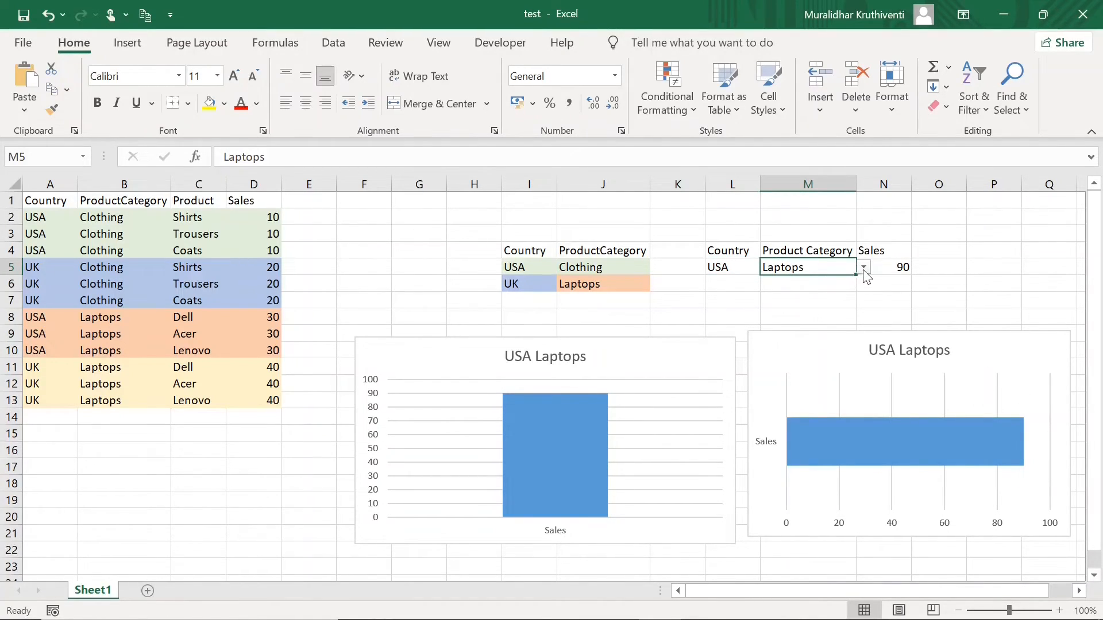
{"action": "left_click", "coordinate": [864, 270]}
{"action": "left_click", "coordinate": [820, 282]}
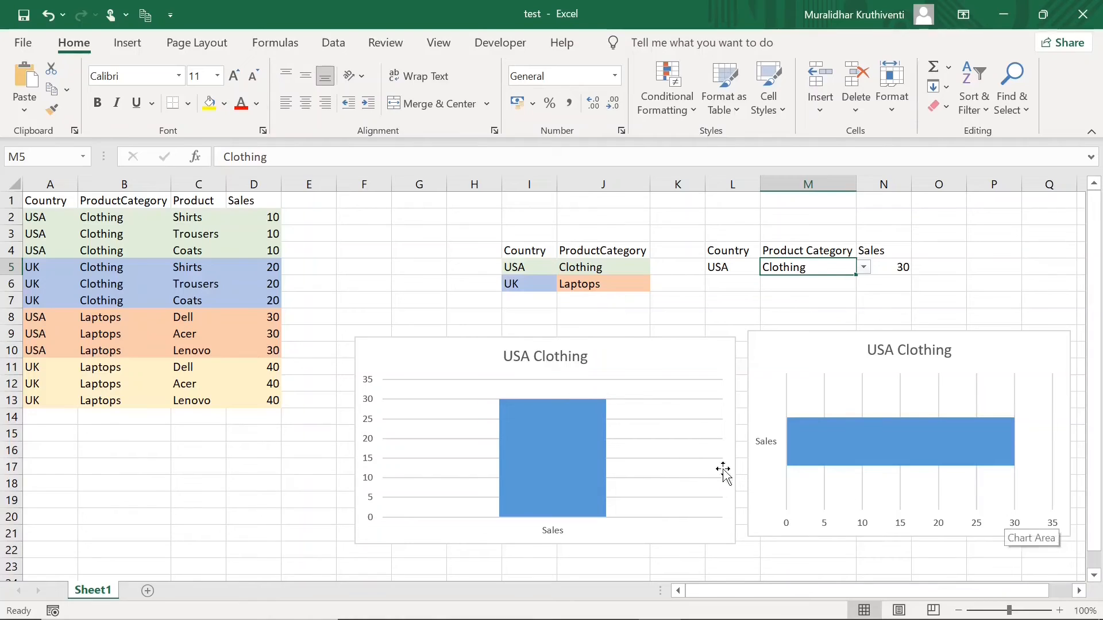
{"action": "left_click", "coordinate": [574, 451]}
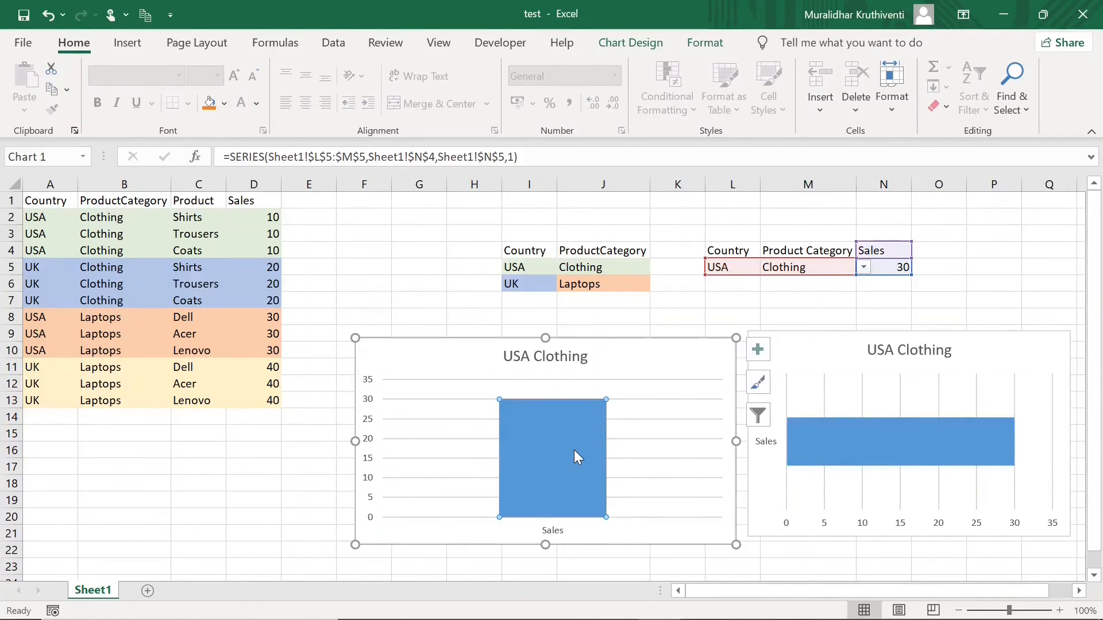
{"action": "left_click", "coordinate": [950, 444]}
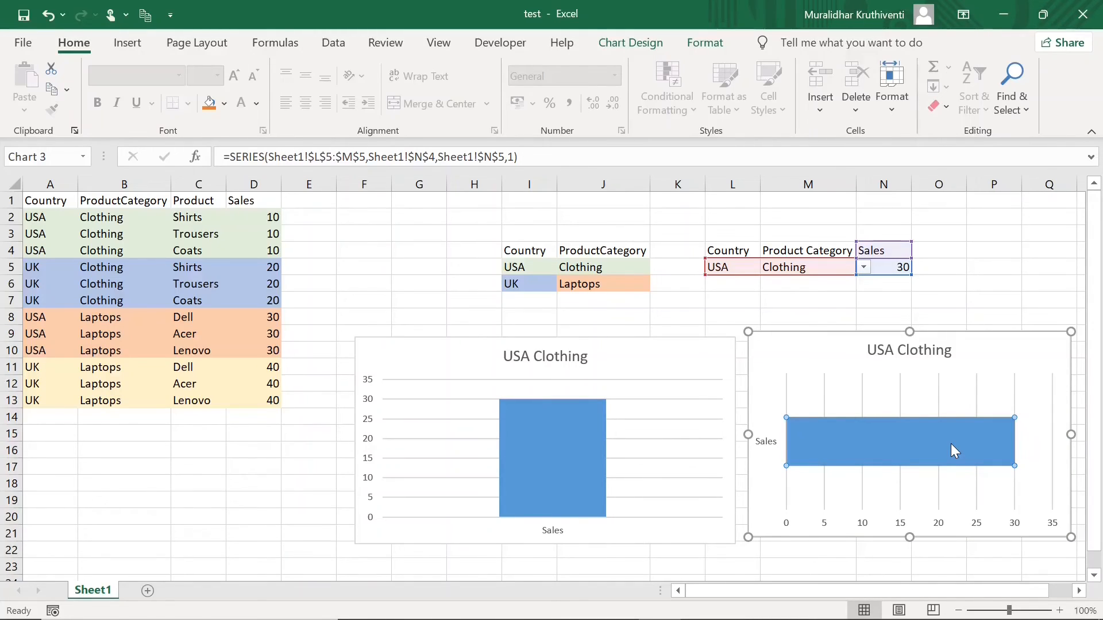